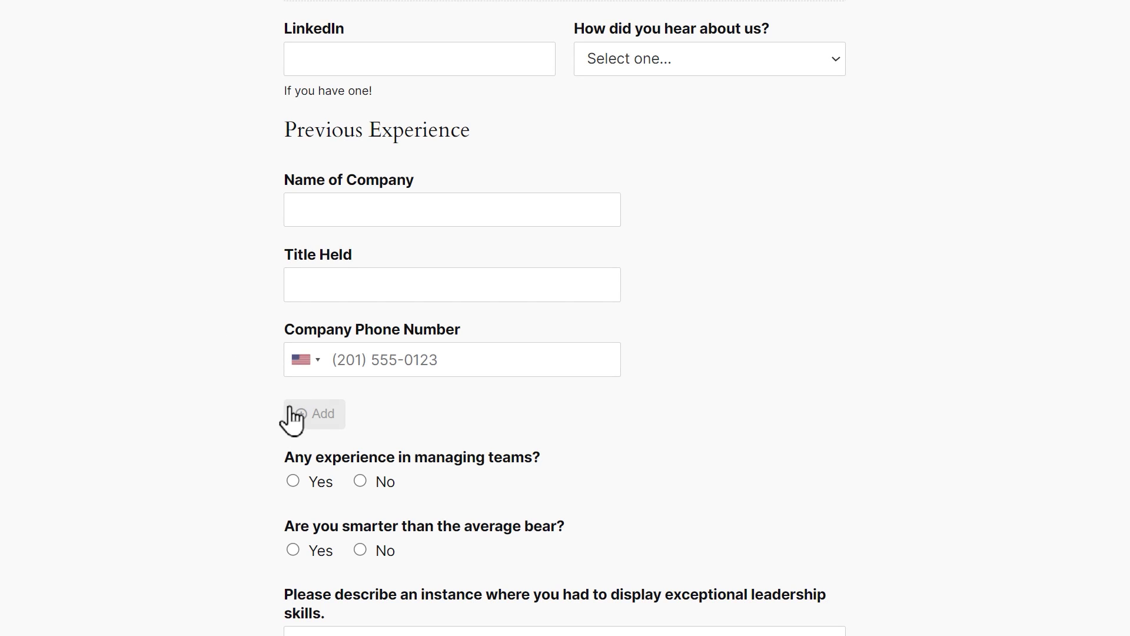
# Step: Add two more Previous Experience blocks on the live form, bringing it to three
pyautogui.click(297, 419)
pyautogui.scroll(-5, 297, 419)
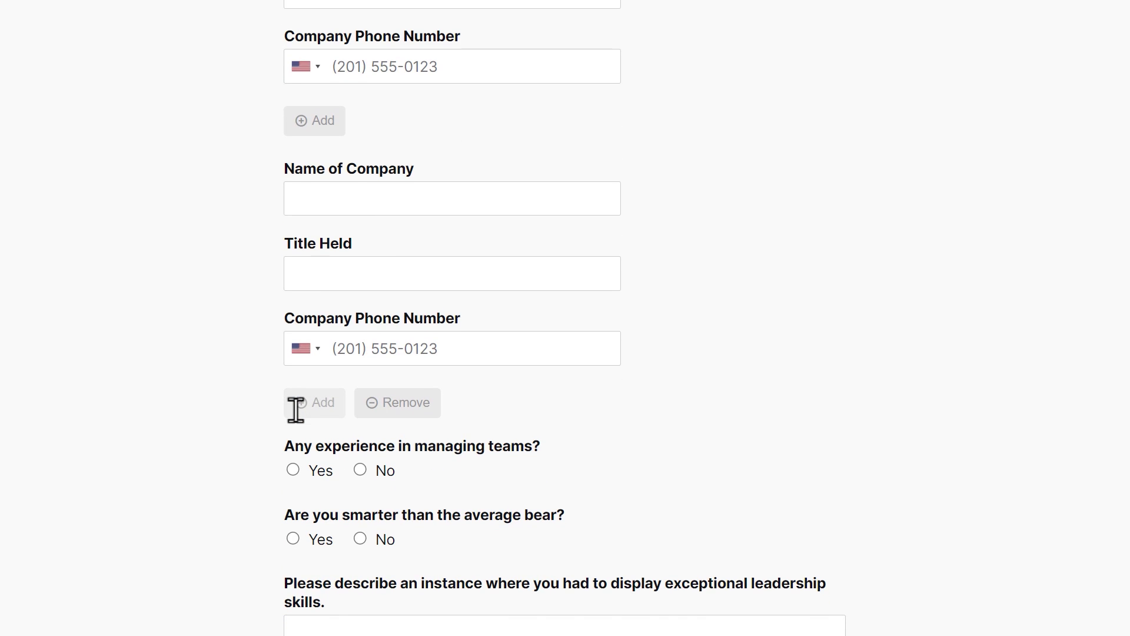
pyautogui.click(297, 419)
pyautogui.scroll(-3, 300, 426)
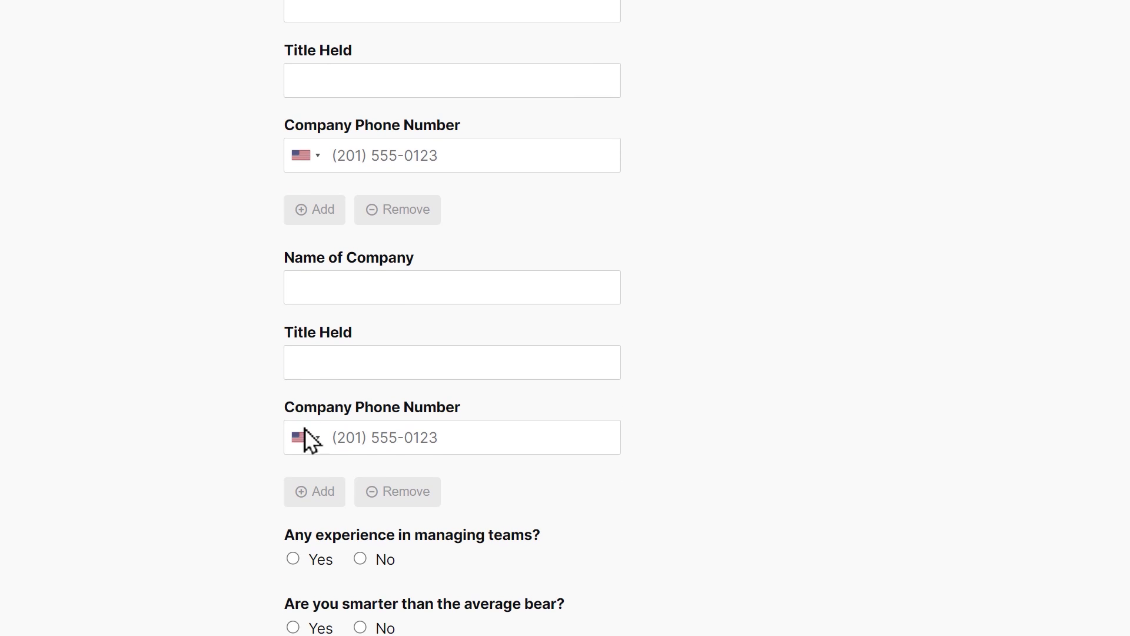
# Step: Remove the extra Previous Experience block, then add and remove a second Guest Name row
pyautogui.click(397, 492)
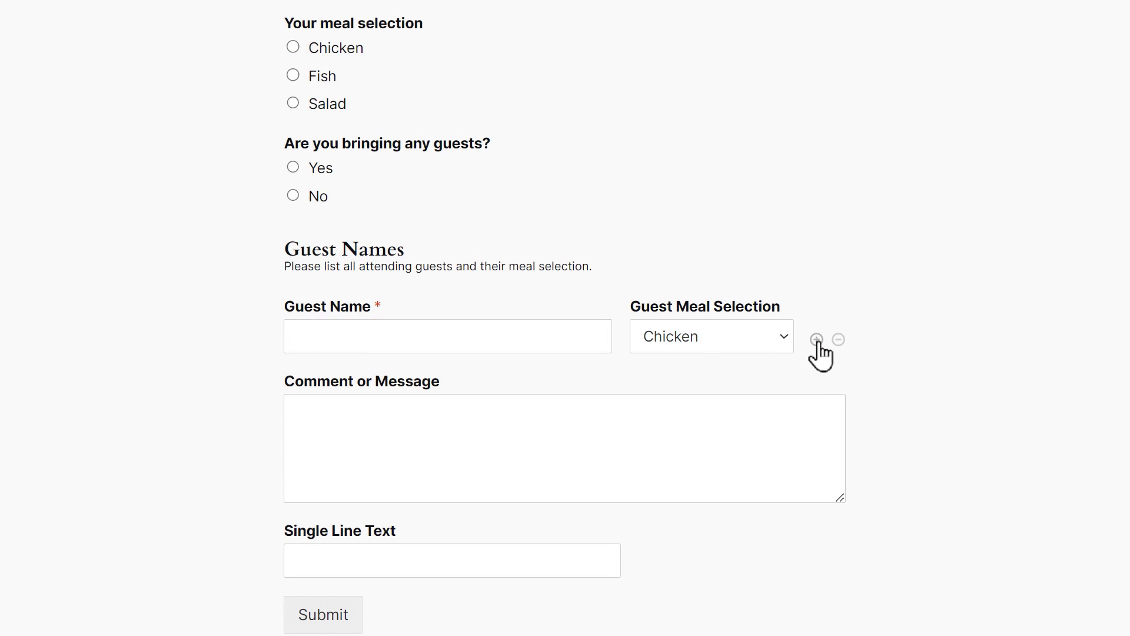
pyautogui.click(816, 341)
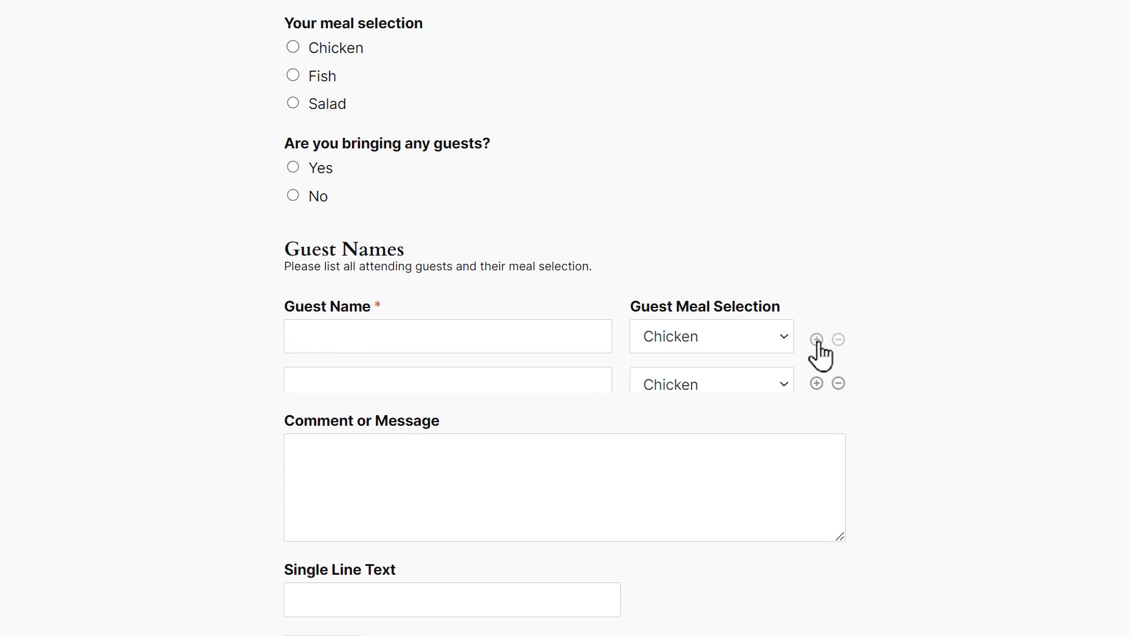
pyautogui.click(838, 383)
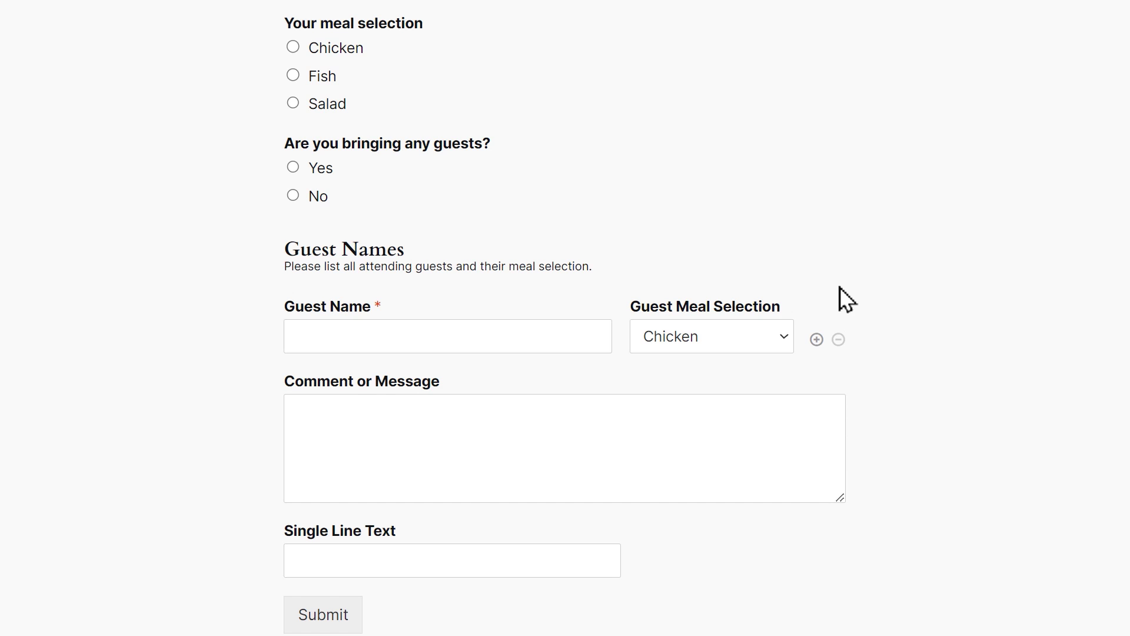
# Step: Add Guest Name rows up to four, then remove the fourth and third rows
pyautogui.click(817, 340)
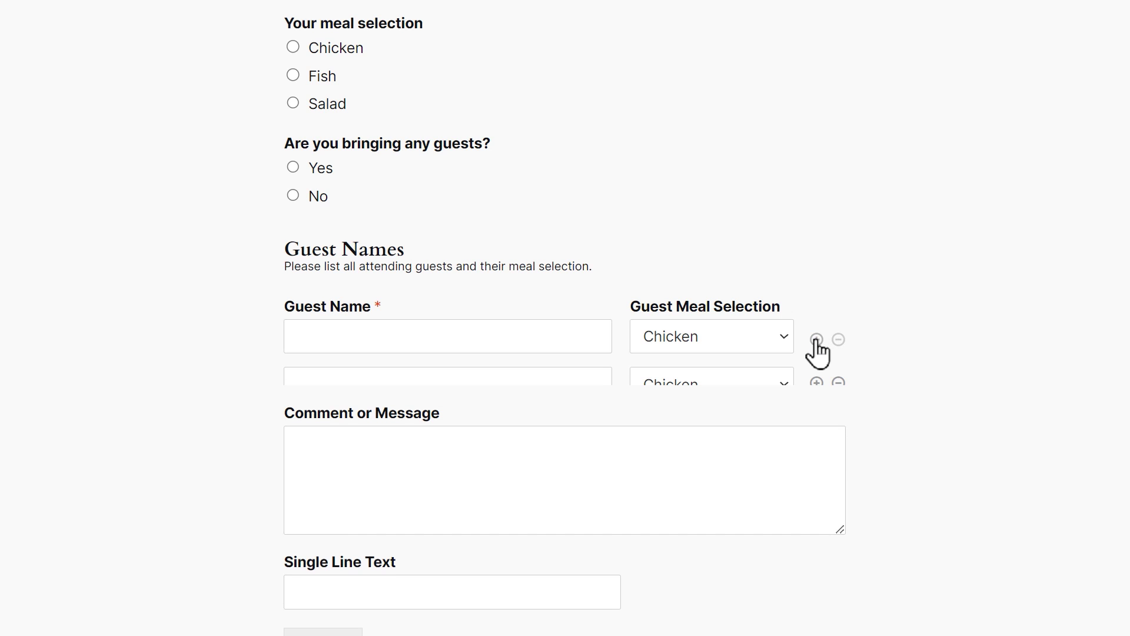
pyautogui.click(817, 383)
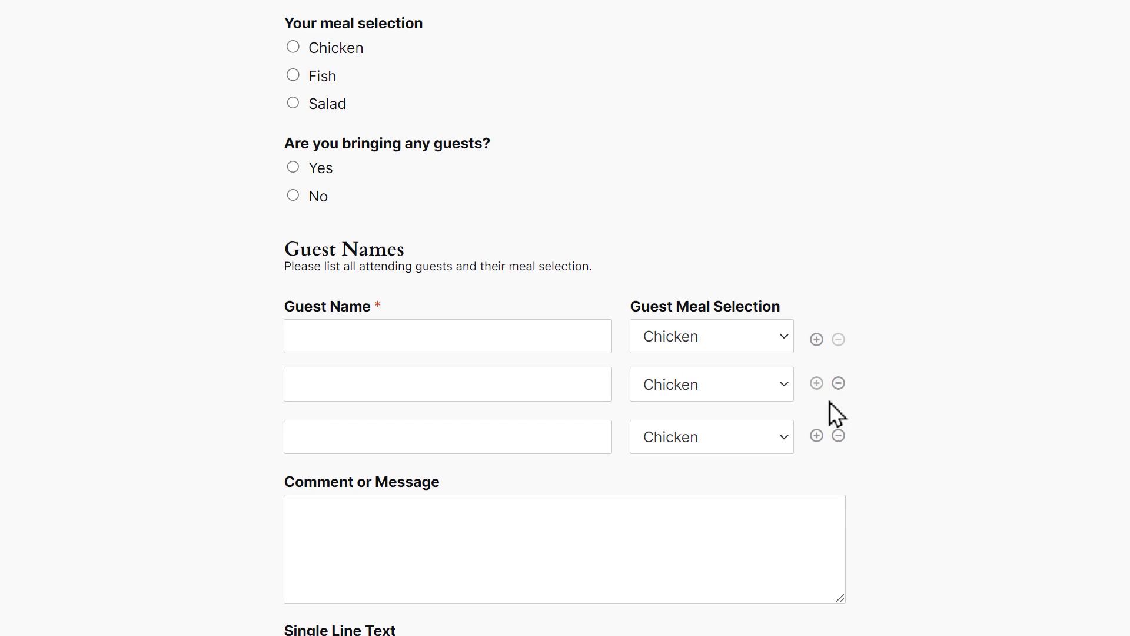
pyautogui.click(816, 436)
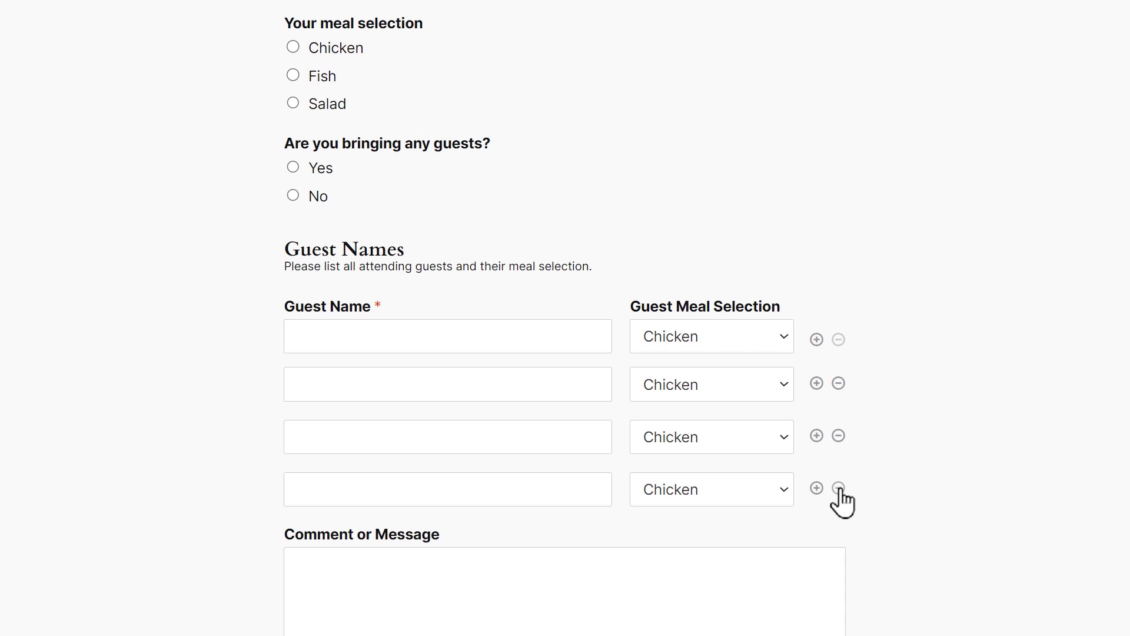
pyautogui.click(838, 488)
pyautogui.click(838, 436)
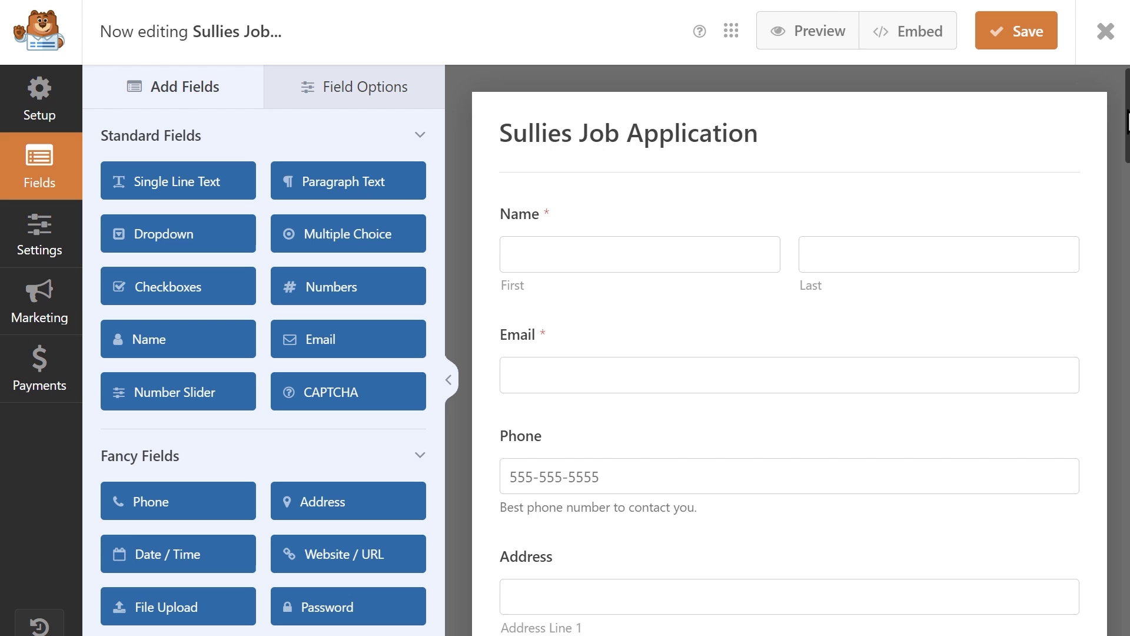
pyautogui.moveTo(1127, 122); pyautogui.dragTo(1120, 419)
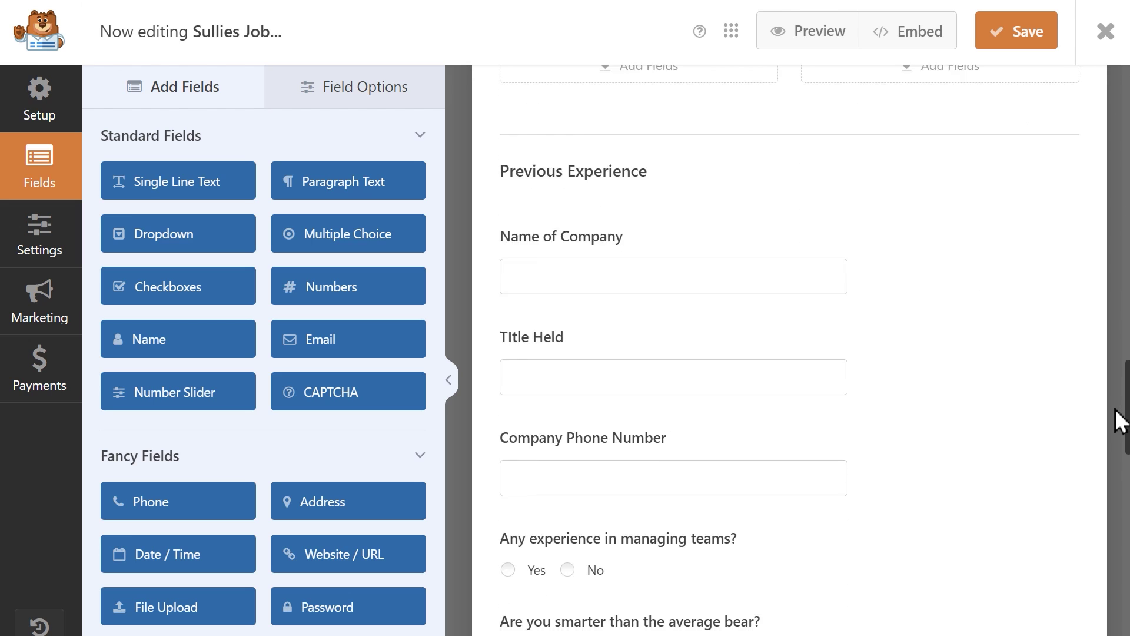
pyautogui.scroll(-1, 1120, 419)
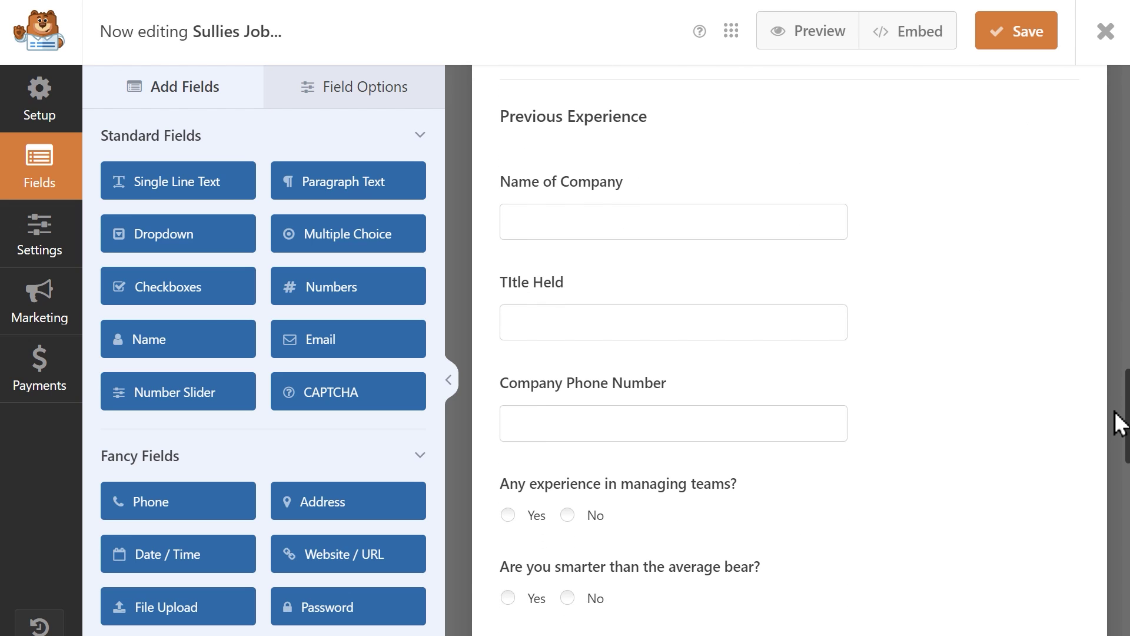
pyautogui.moveTo(1120, 419); pyautogui.dragTo(1116, 612)
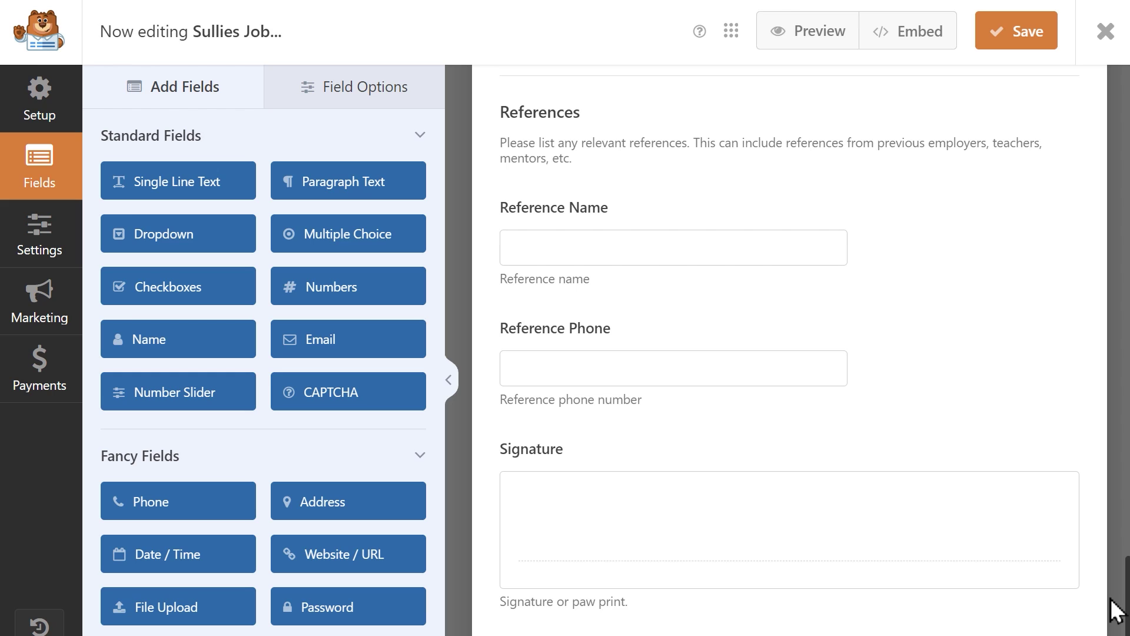
pyautogui.moveTo(1114, 612); pyautogui.dragTo(1124, 412)
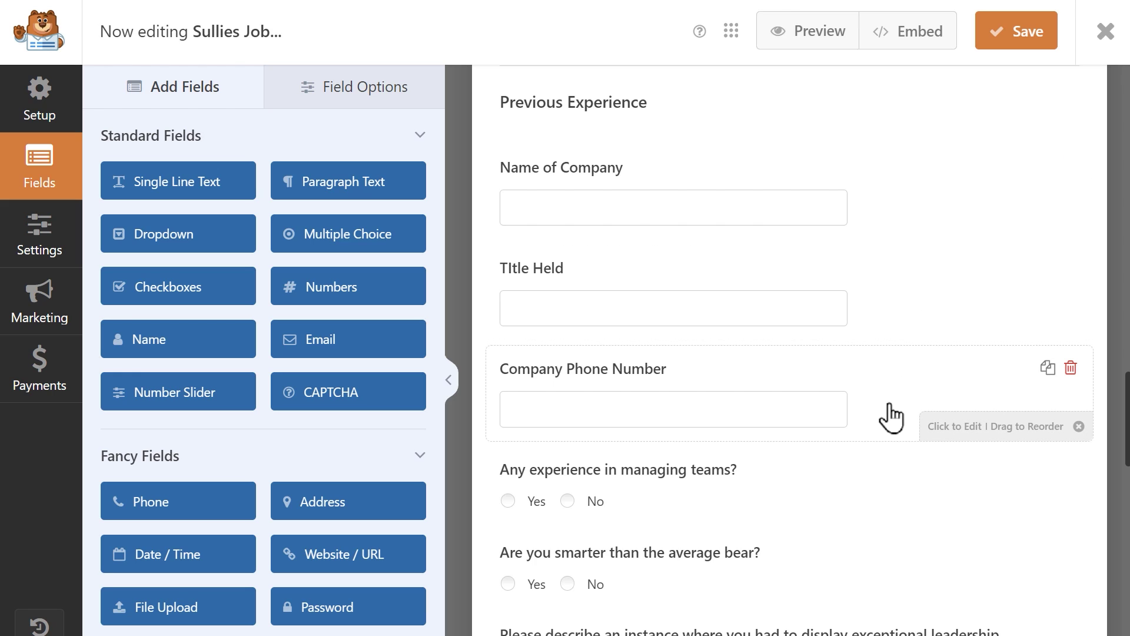
pyautogui.moveTo(1125, 417); pyautogui.dragTo(1125, 635)
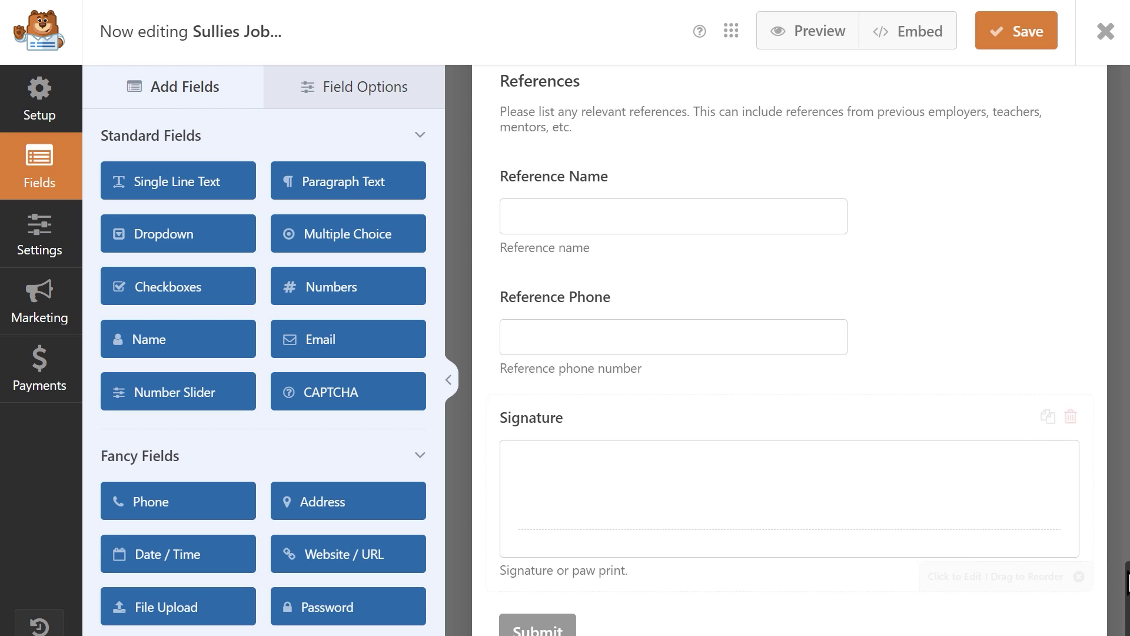
pyautogui.scroll(5, 788, 353)
pyautogui.scroll(15, 789, 353)
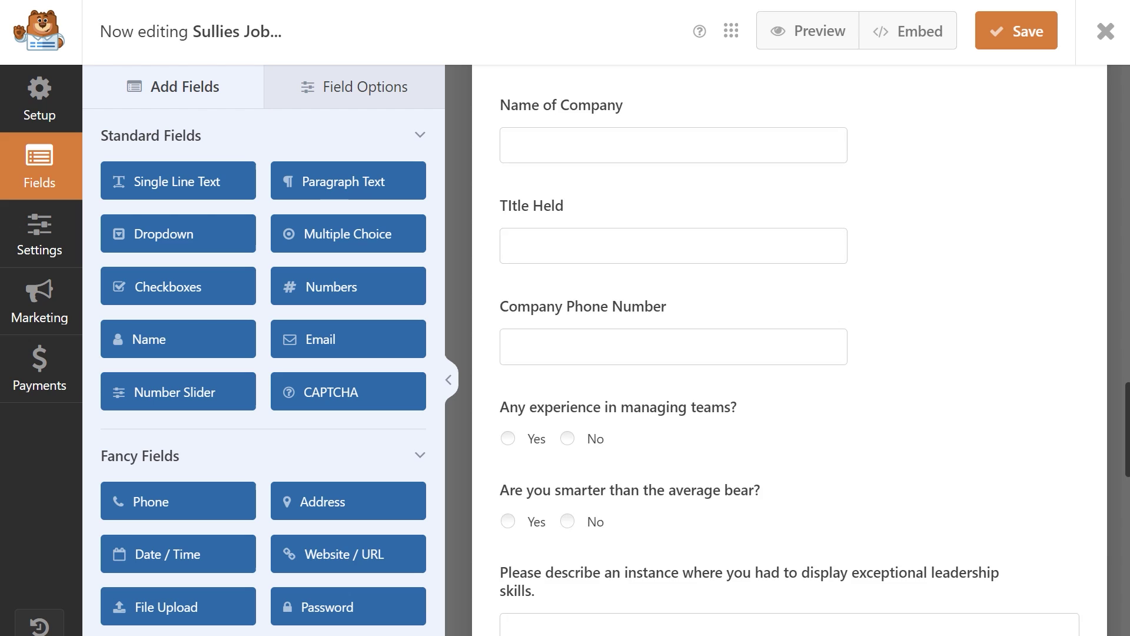
# Step: Drop a Repeater from Fancy Fields above Name of Company and open its Field Options
pyautogui.scroll(-1, 789, 353)
pyautogui.scroll(-6, 436, 412)
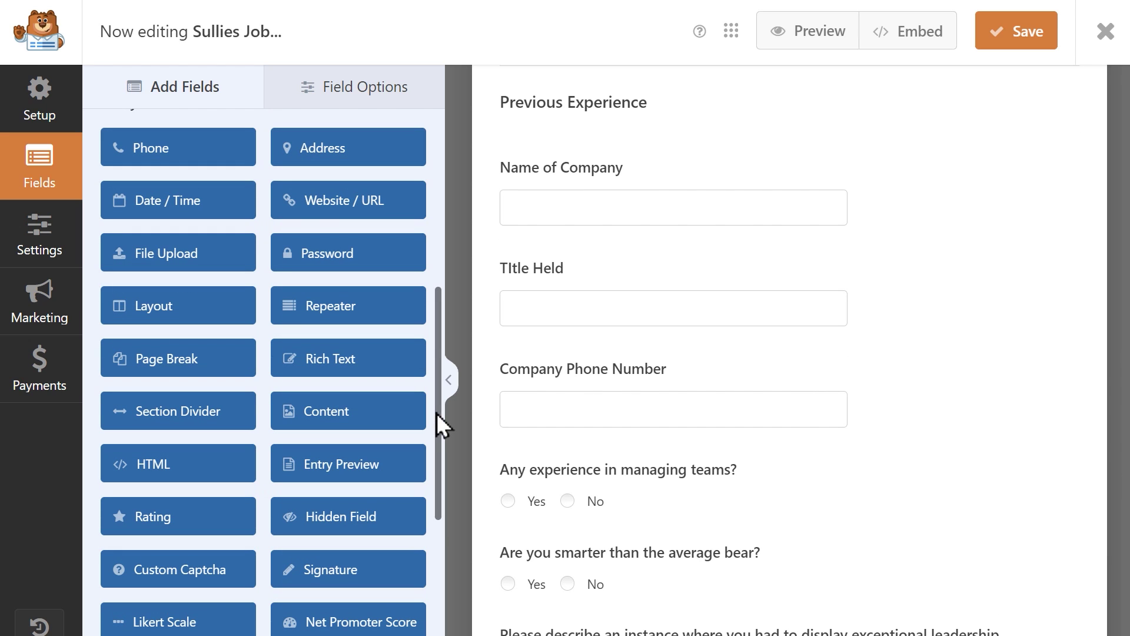
pyautogui.moveTo(365, 312); pyautogui.dragTo(521, 182)
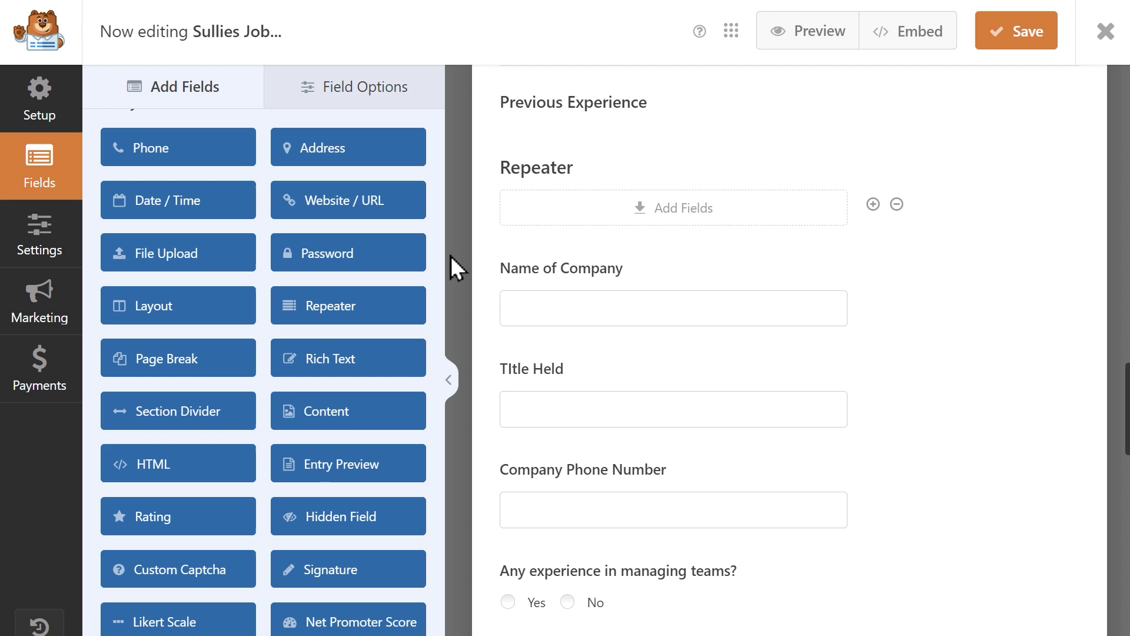
pyautogui.click(504, 186)
pyautogui.click(383, 234)
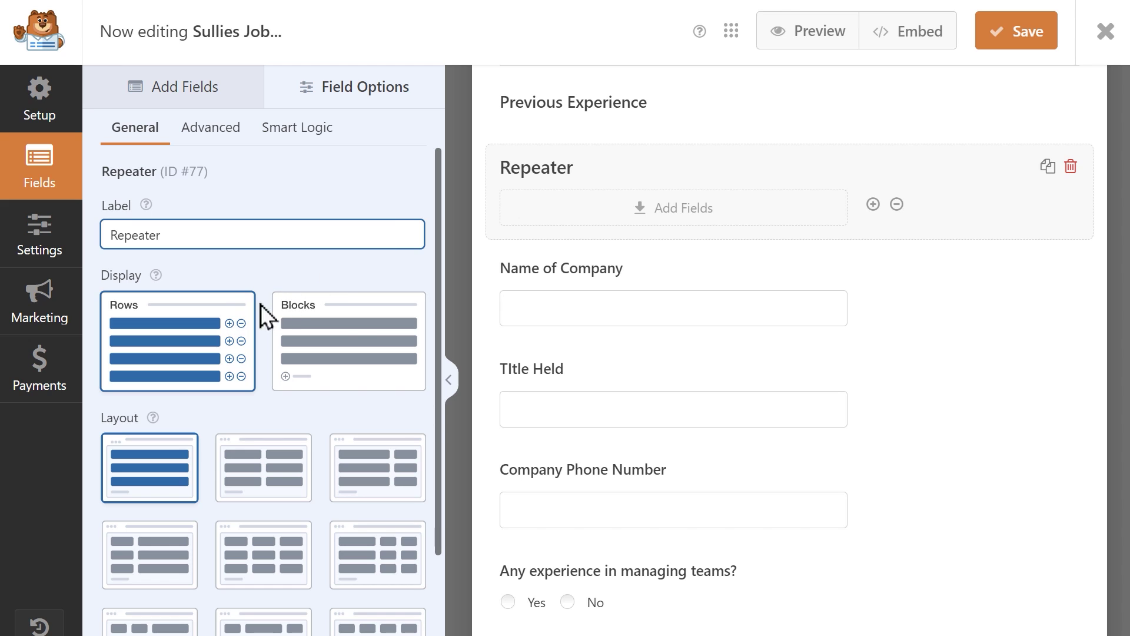
pyautogui.click(356, 321)
# Step: Switch the Repeater's Display between Rows and Blocks
pyautogui.click(233, 332)
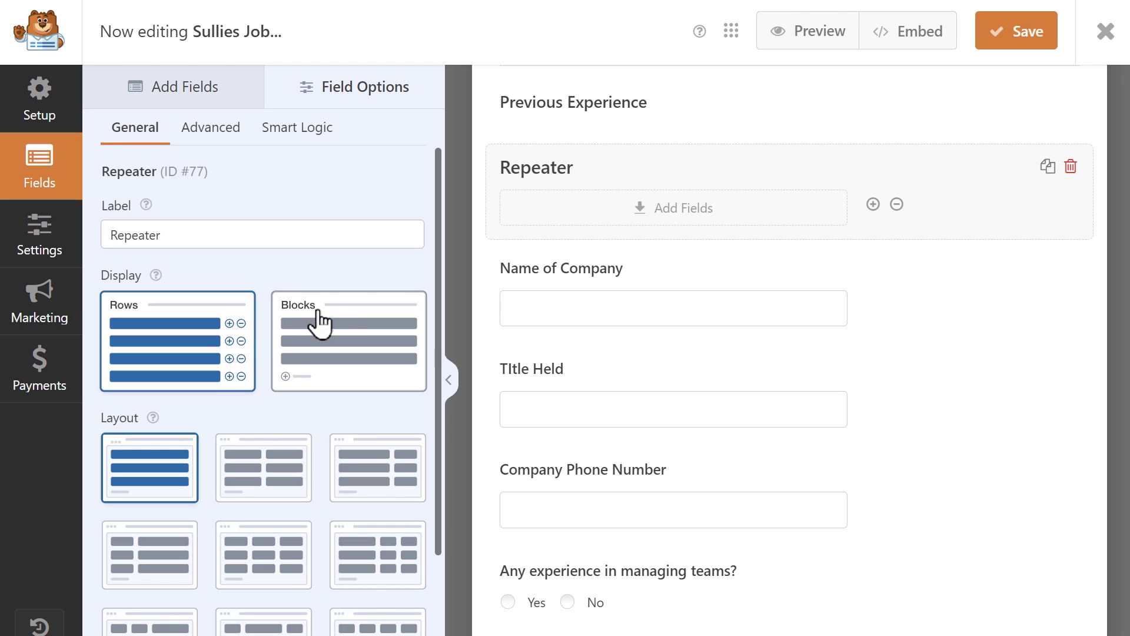
pyautogui.click(344, 328)
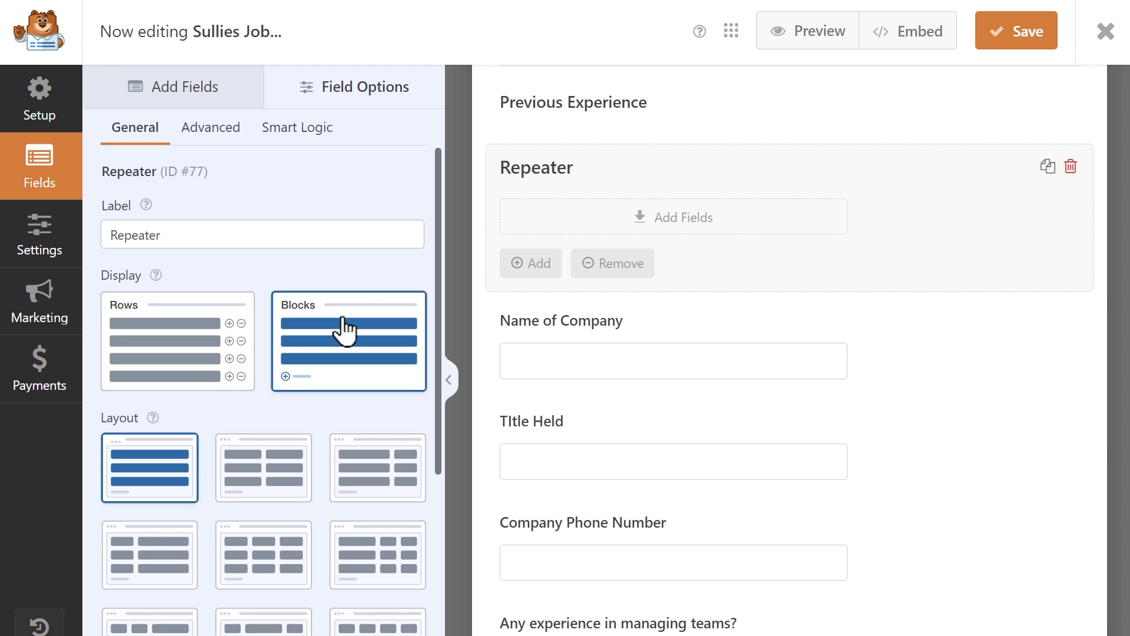
pyautogui.moveTo(439, 239); pyautogui.dragTo(404, 389)
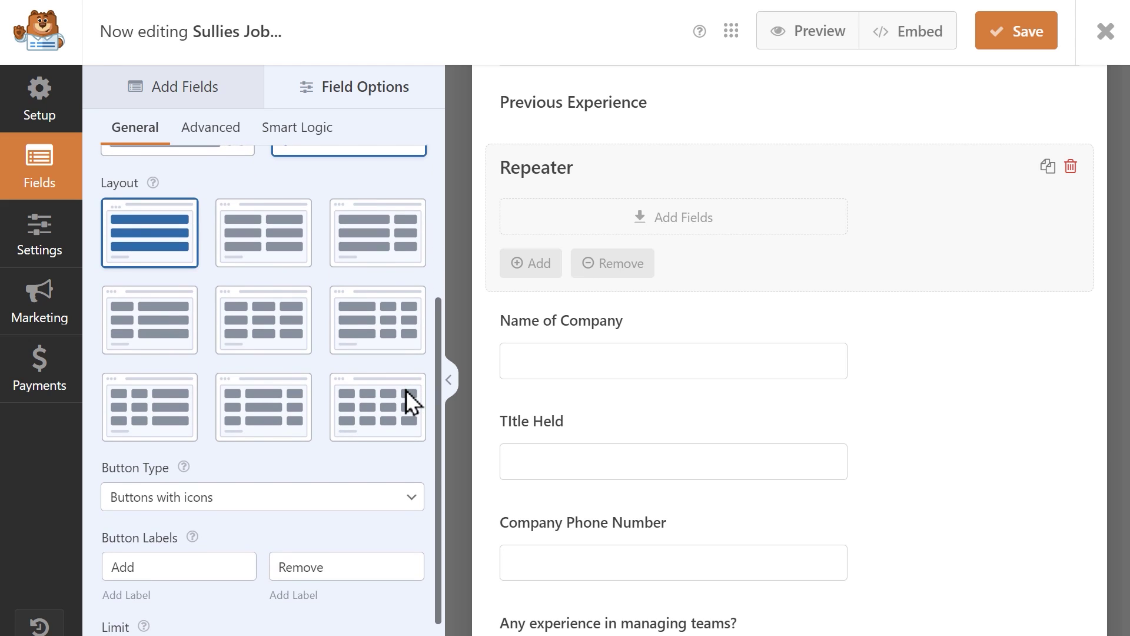
# Step: Try the Repeater Layout presets: equal, wide-narrow and narrow-wide two-column, and three-column variants
pyautogui.click(274, 247)
pyautogui.click(371, 254)
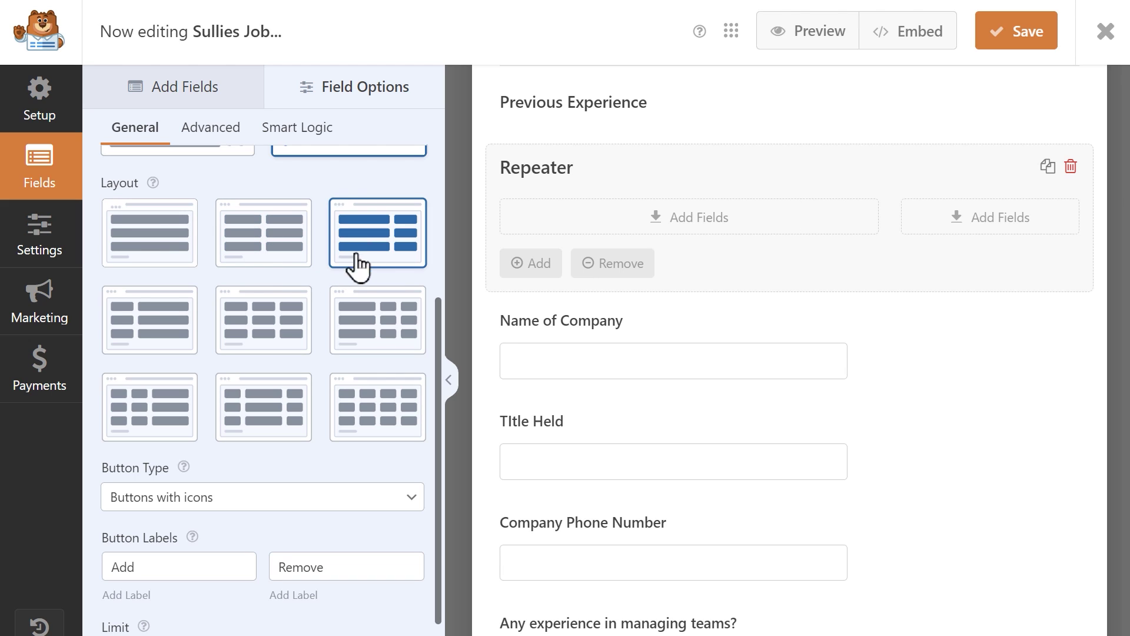
pyautogui.click(176, 321)
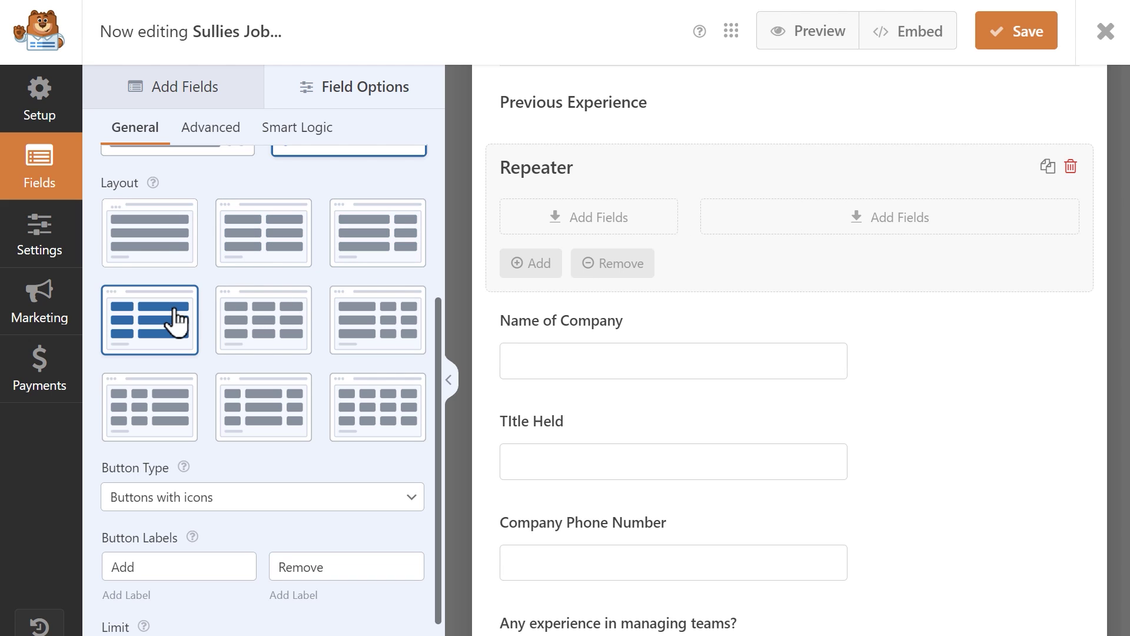
pyautogui.click(279, 326)
pyautogui.click(383, 342)
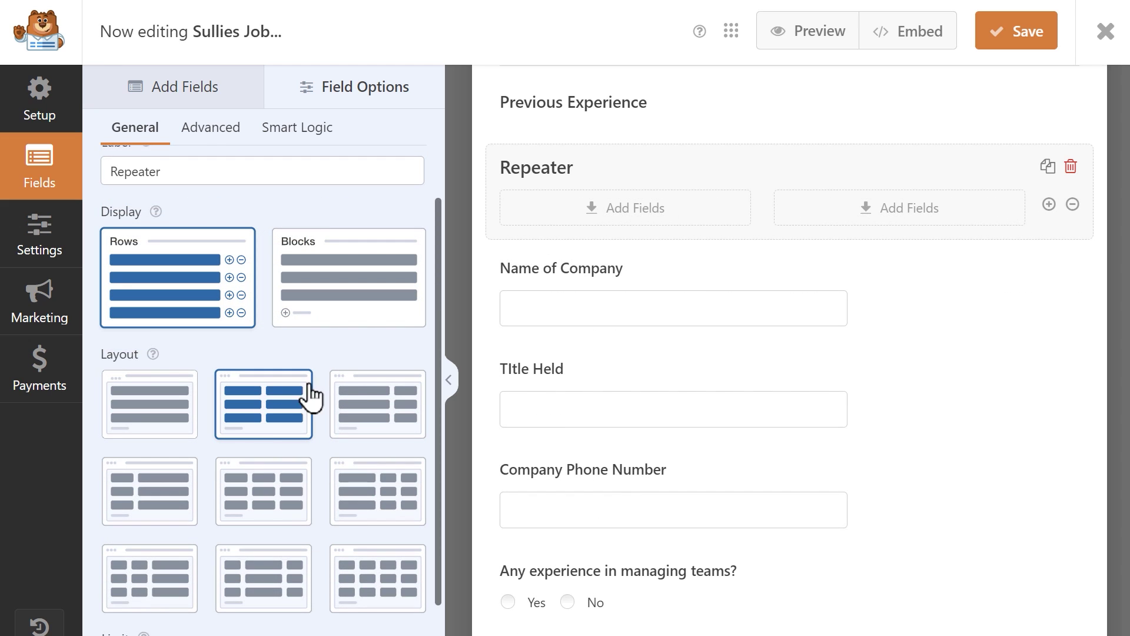
# Step: Review the Repeater's minimum and maximum repeat limits
pyautogui.scroll(-1, 436, 342)
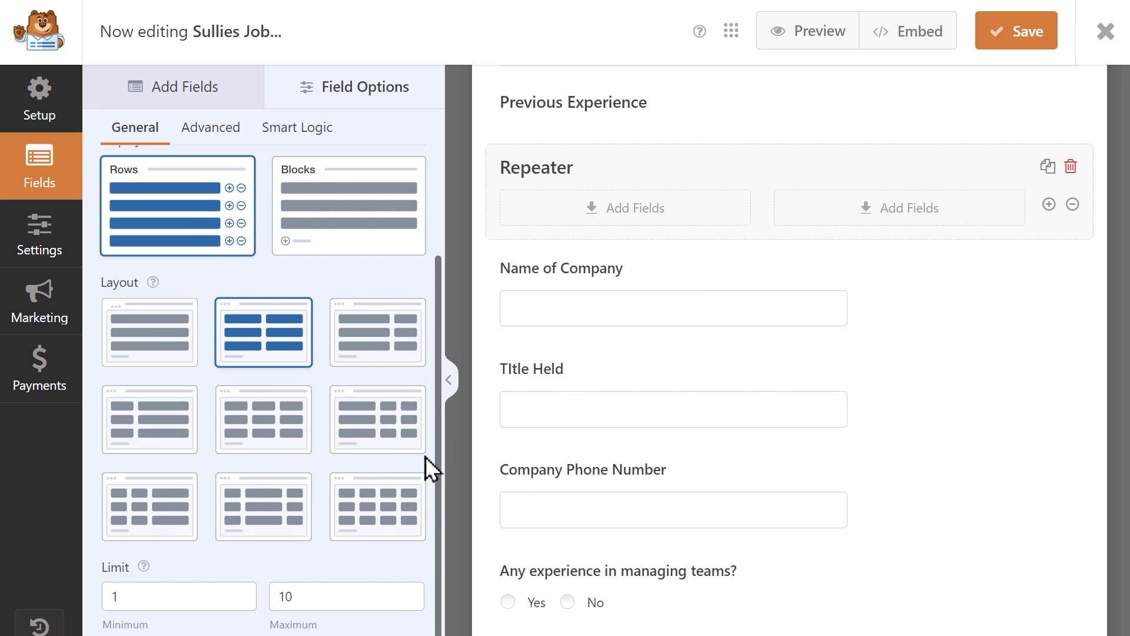
pyautogui.scroll(-1, 425, 457)
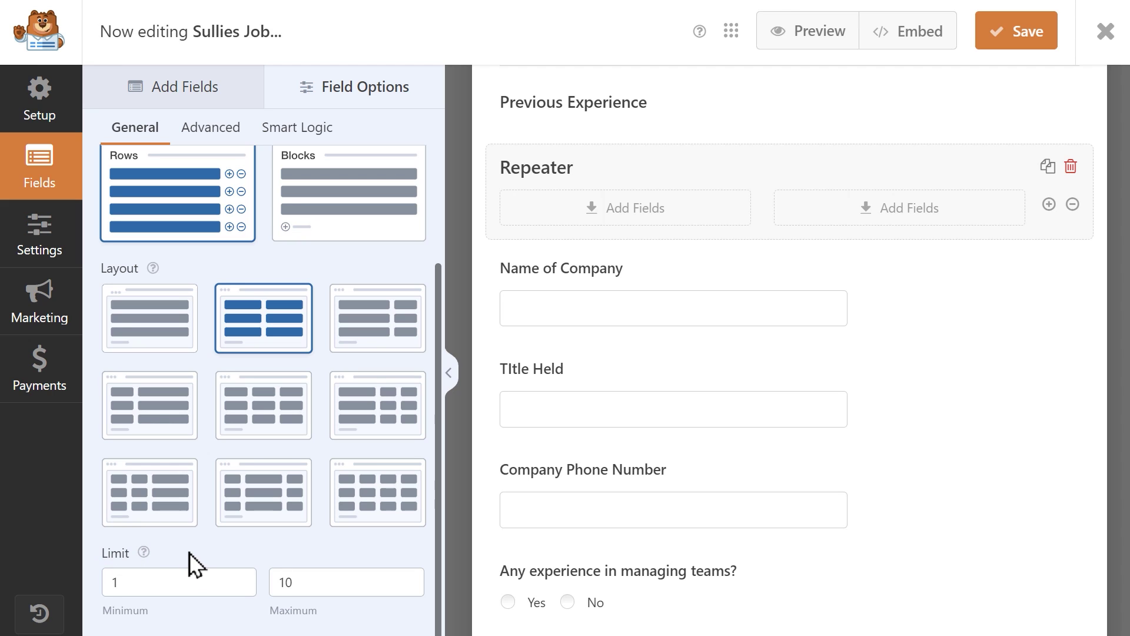
pyautogui.click(167, 579)
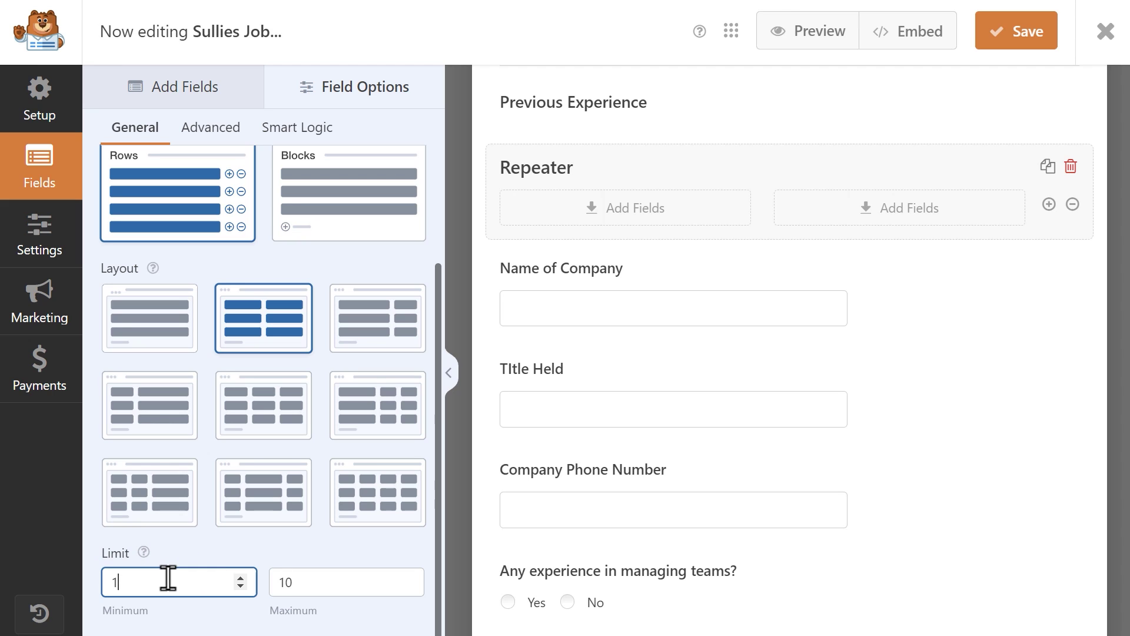
pyautogui.click(323, 577)
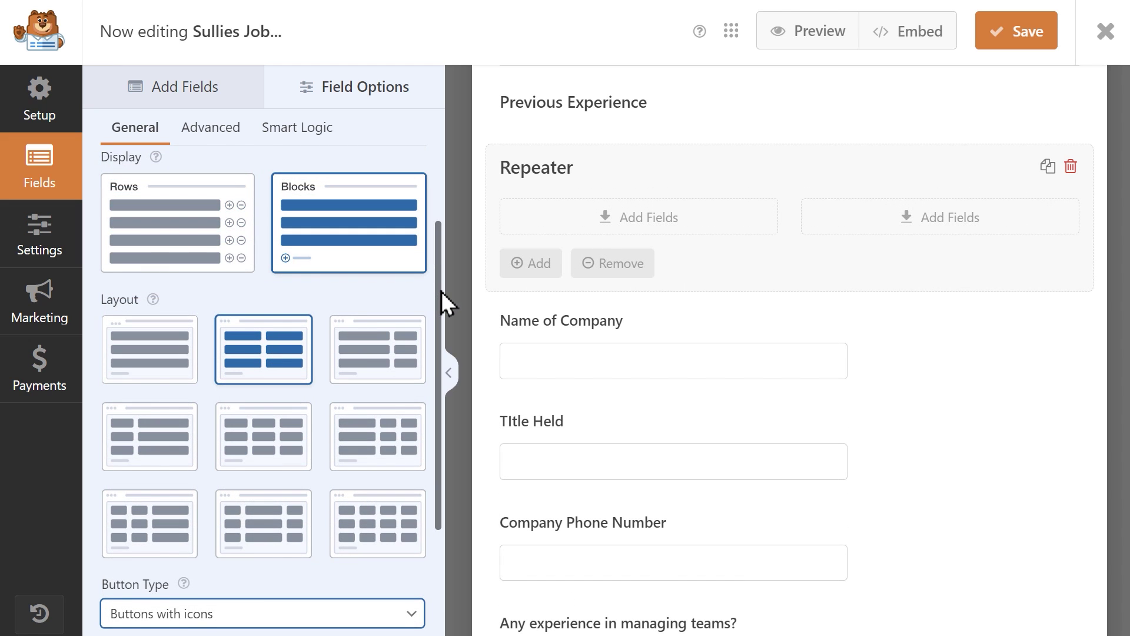
pyautogui.scroll(-3, 420, 375)
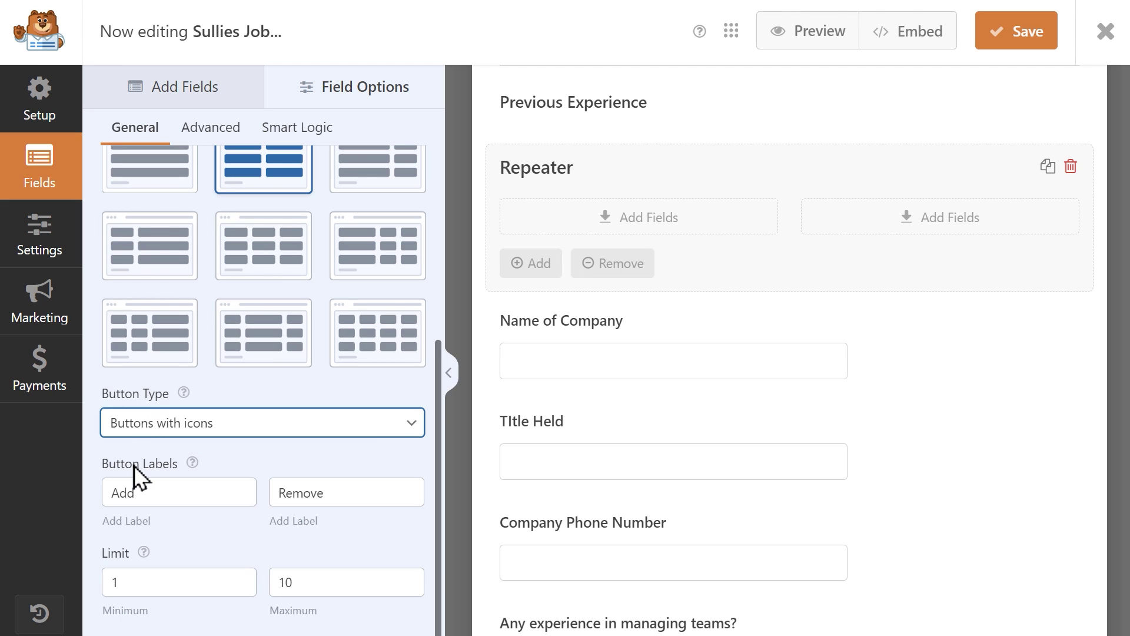
# Step: Review the add/remove button labels and set the Repeater's Button Type to Icons
pyautogui.click(370, 425)
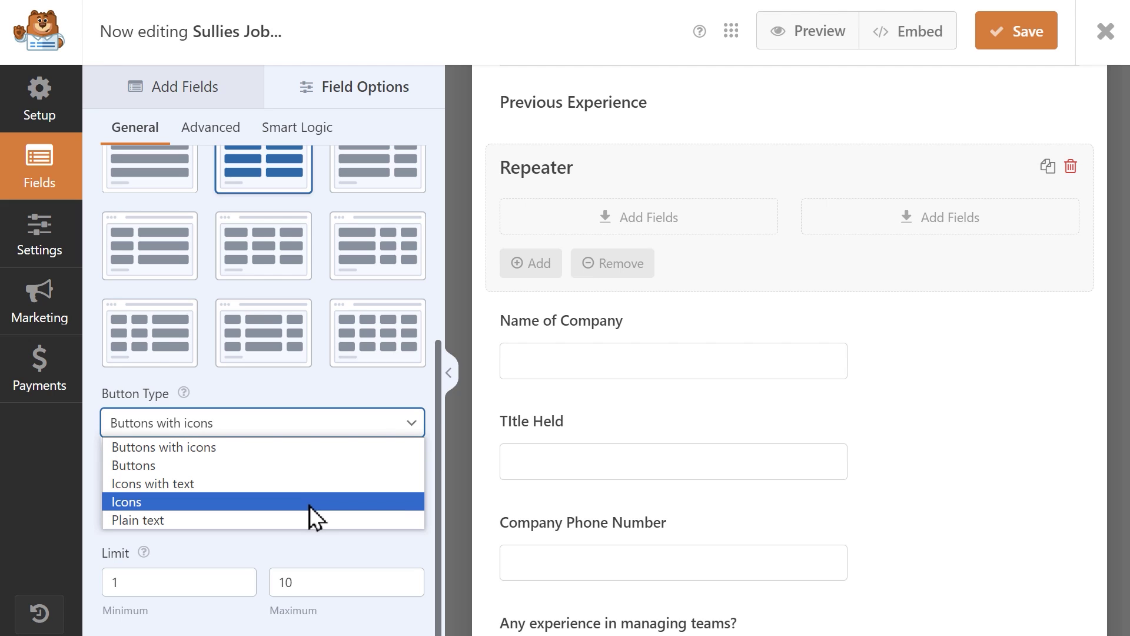
pyautogui.click(257, 543)
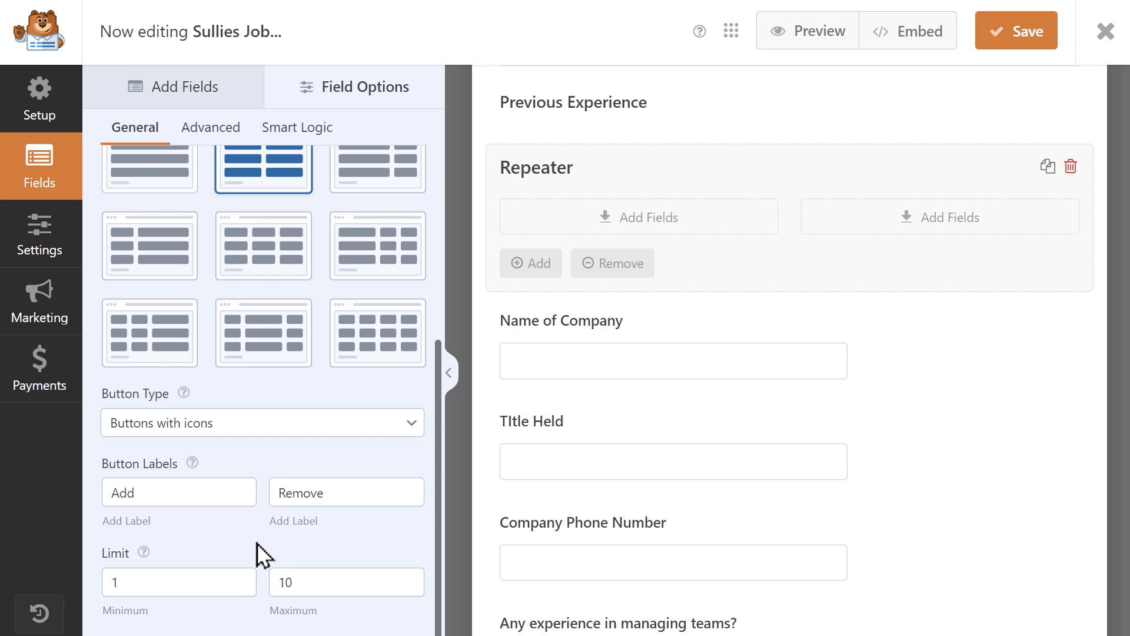
pyautogui.click(197, 492)
pyautogui.click(355, 492)
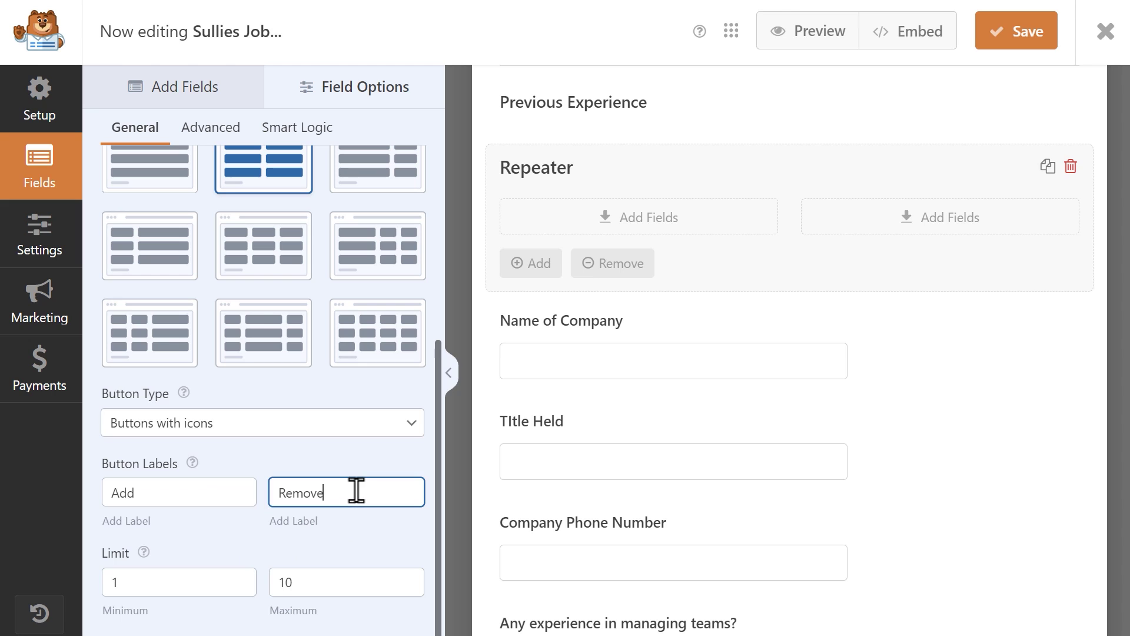
pyautogui.click(284, 424)
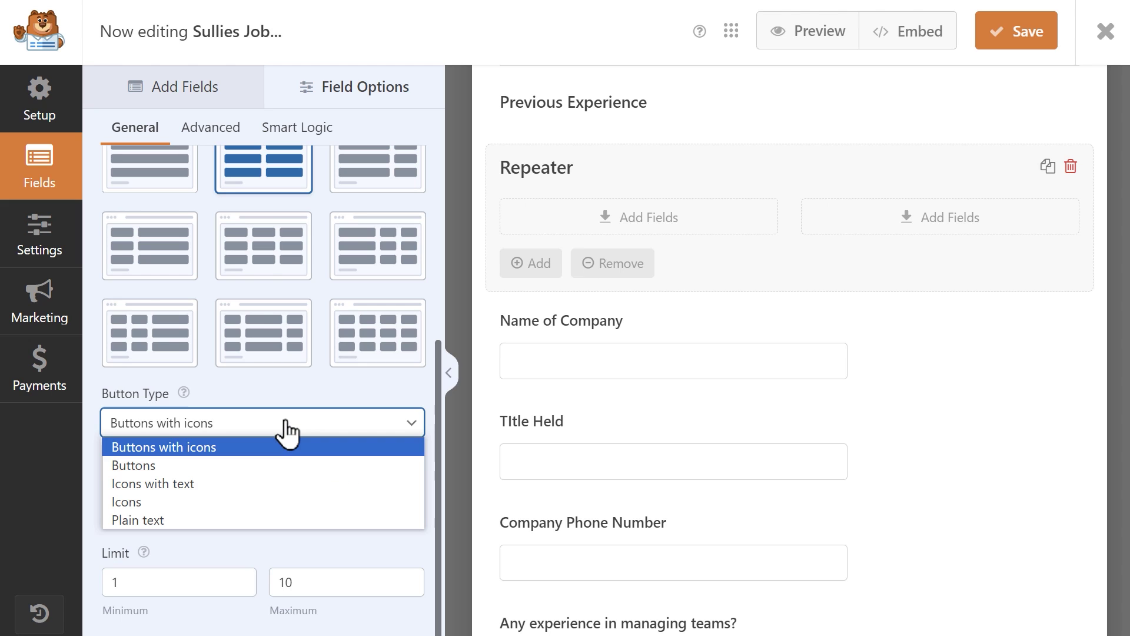
pyautogui.click(179, 501)
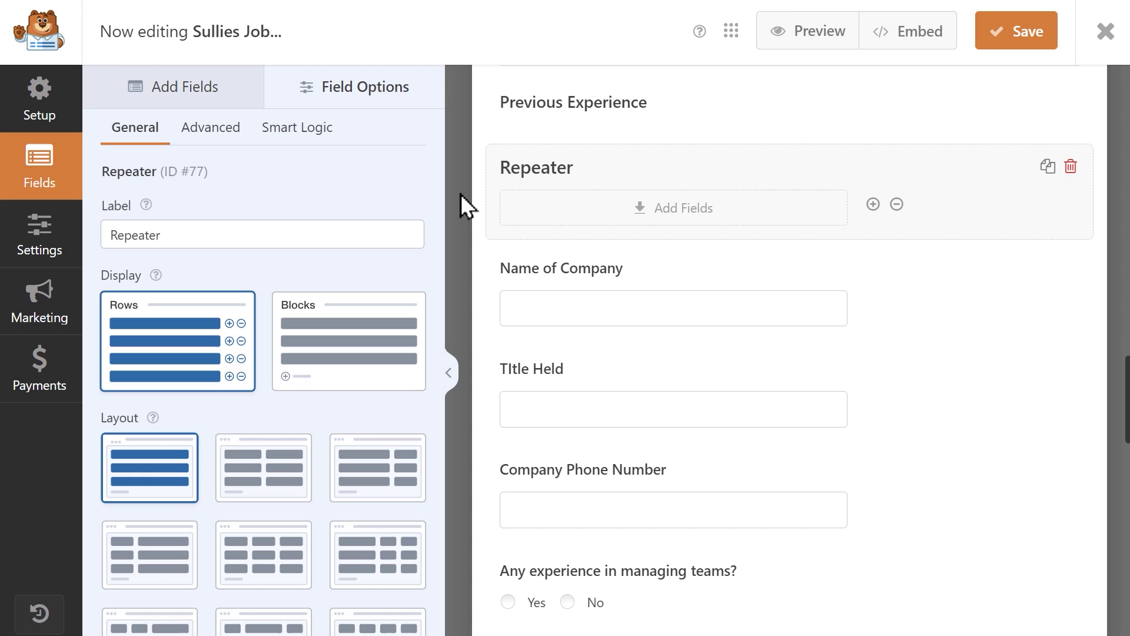
# Step: Display the Repeater as Blocks and move Name of Company, Title Held and Company Phone Number into it
pyautogui.click(404, 316)
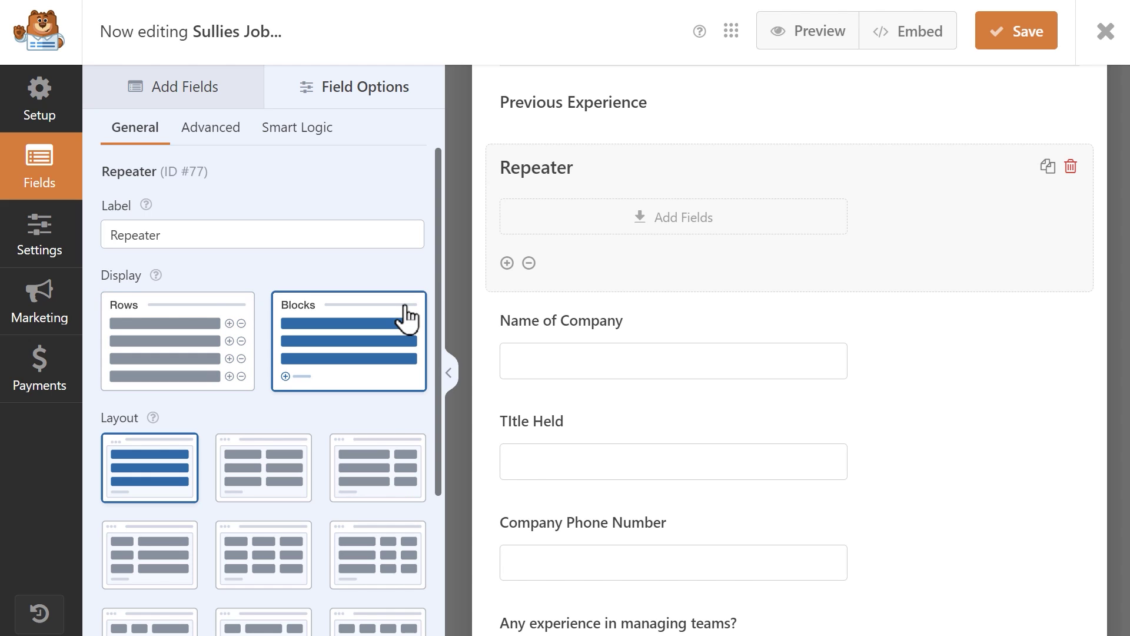
pyautogui.moveTo(537, 353); pyautogui.dragTo(621, 219)
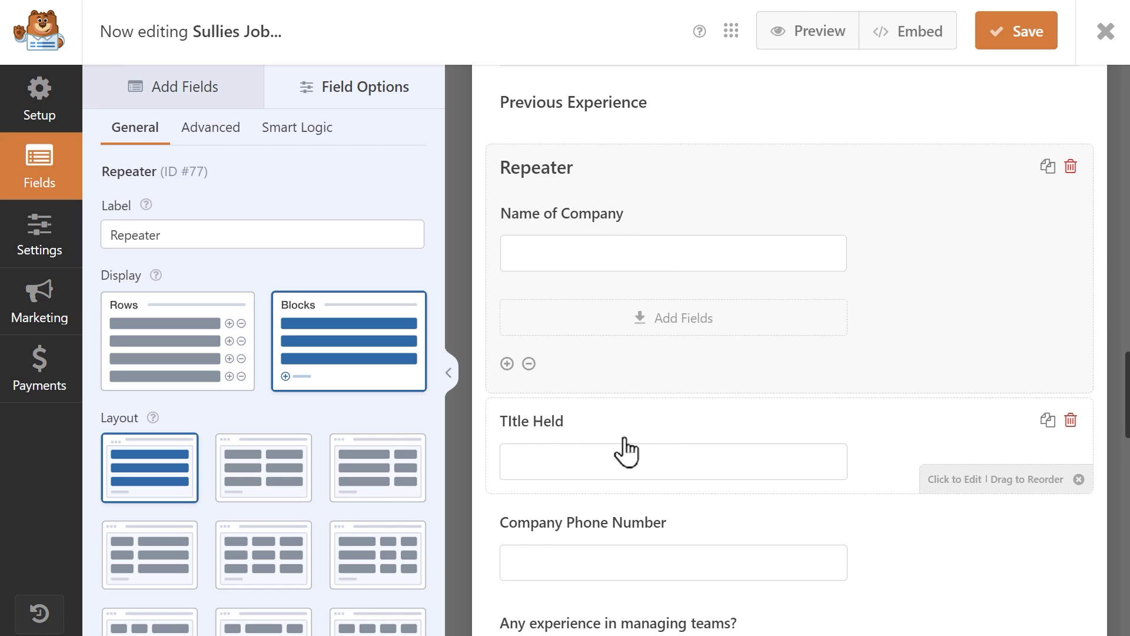
pyautogui.moveTo(623, 449); pyautogui.dragTo(674, 327)
pyautogui.scroll(-2, 677, 336)
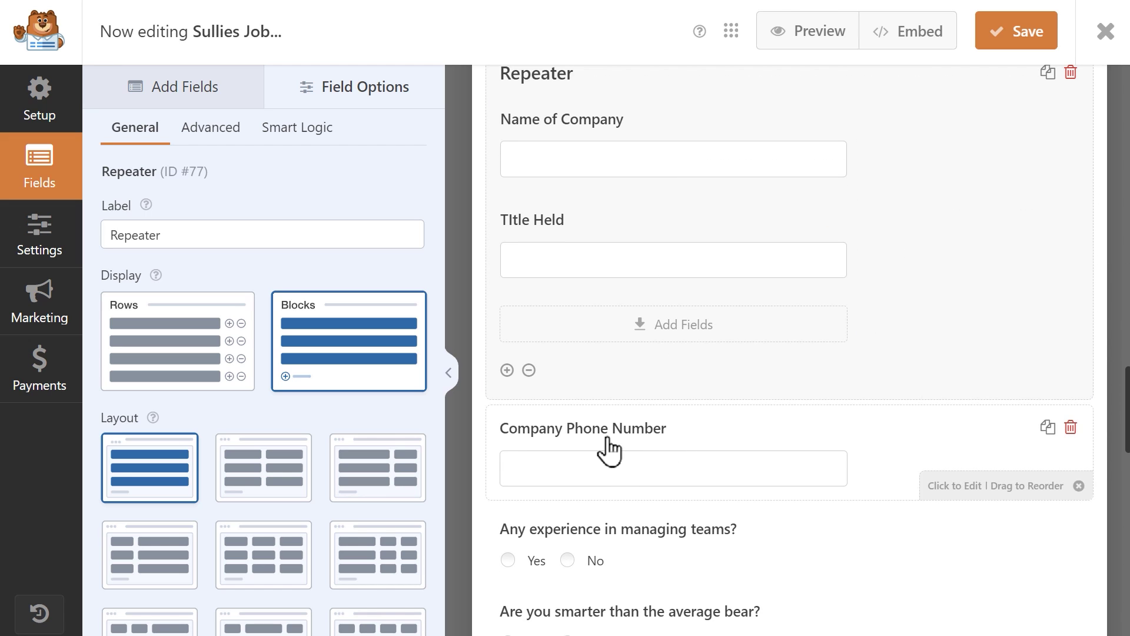
pyautogui.moveTo(610, 449); pyautogui.dragTo(631, 334)
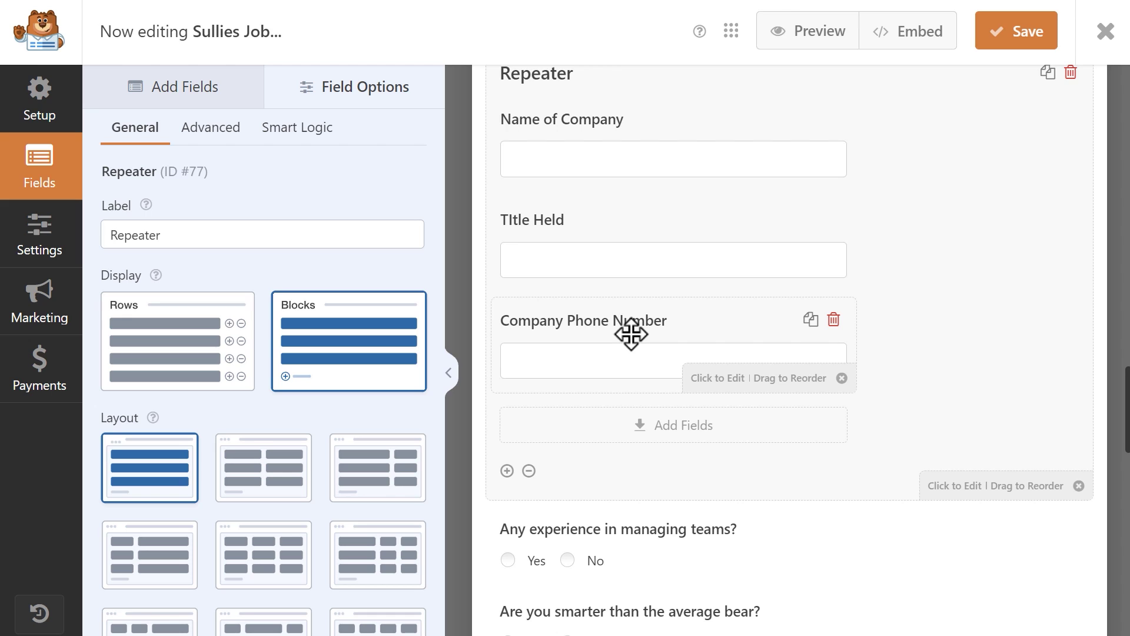
pyautogui.moveTo(436, 308); pyautogui.dragTo(444, 494)
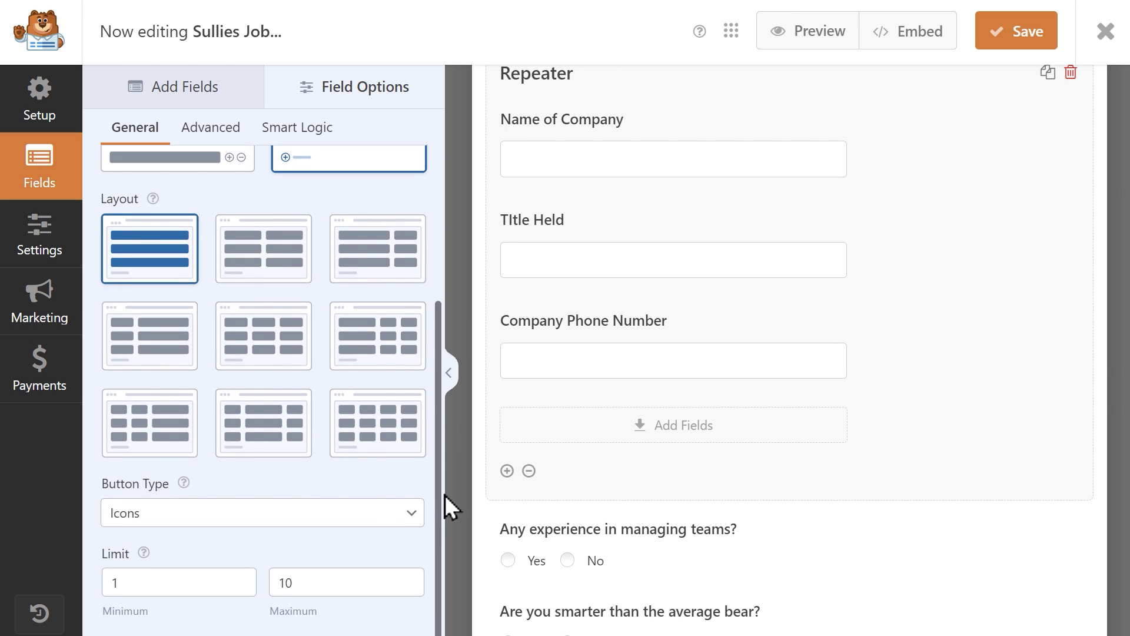
# Step: Set Button Type to Buttons with icons and lower the maximum from 10 to 5
pyautogui.click(398, 516)
pyautogui.click(312, 536)
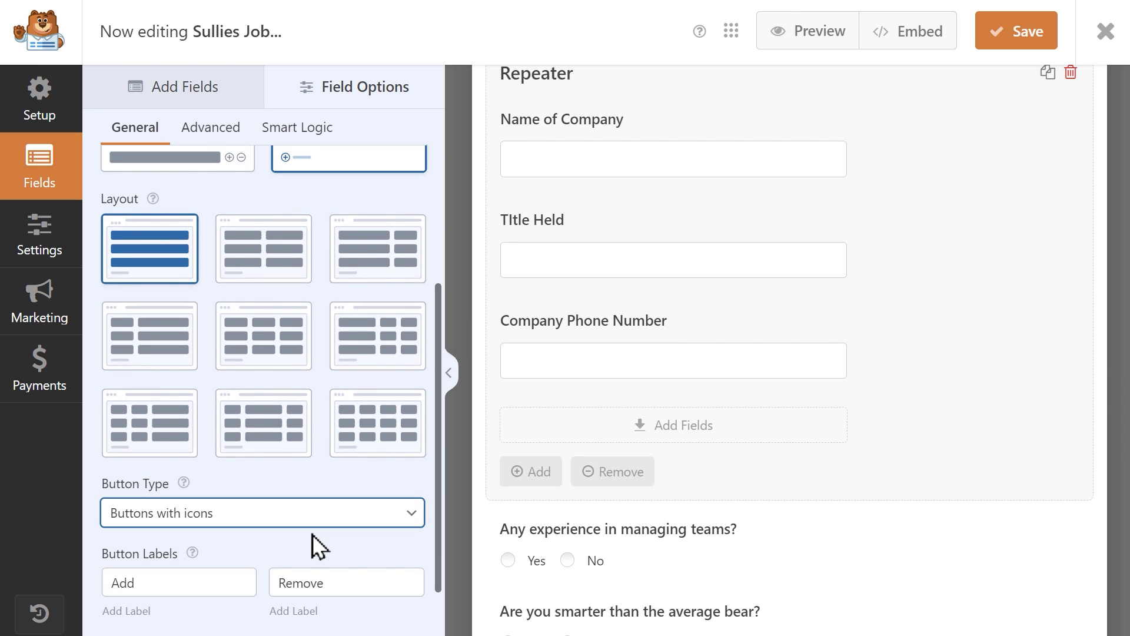
pyautogui.scroll(-2, 312, 535)
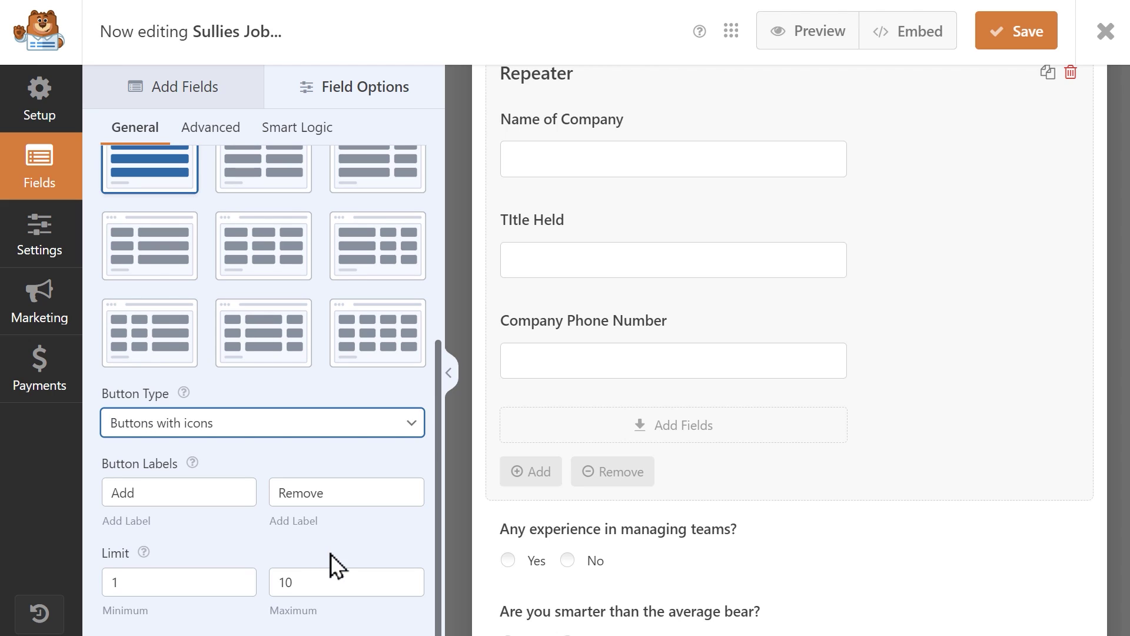
pyautogui.click(335, 580)
pyautogui.press('BackSpace')
pyautogui.press('BackSpace')
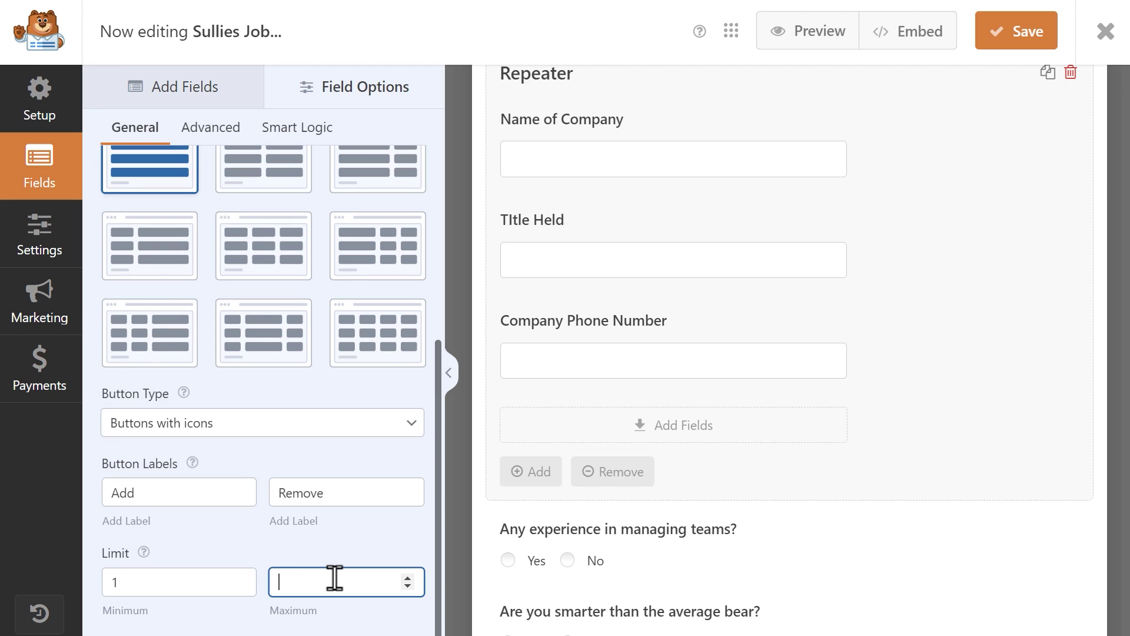
pyautogui.write('5')
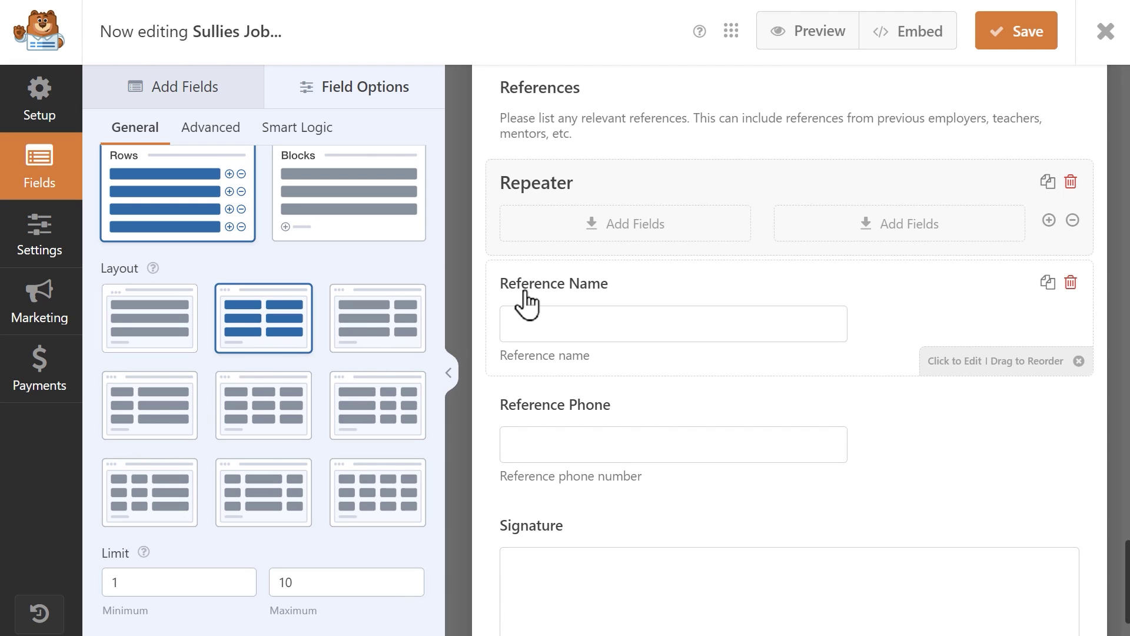
# Step: Place Reference Name and Reference Phone in the References repeater's two columns, maximum 5 rows
pyautogui.moveTo(525, 302)
pyautogui.mouseDown()
pyautogui.moveTo(548, 235)
pyautogui.moveTo(526, 297)
pyautogui.mouseUp()
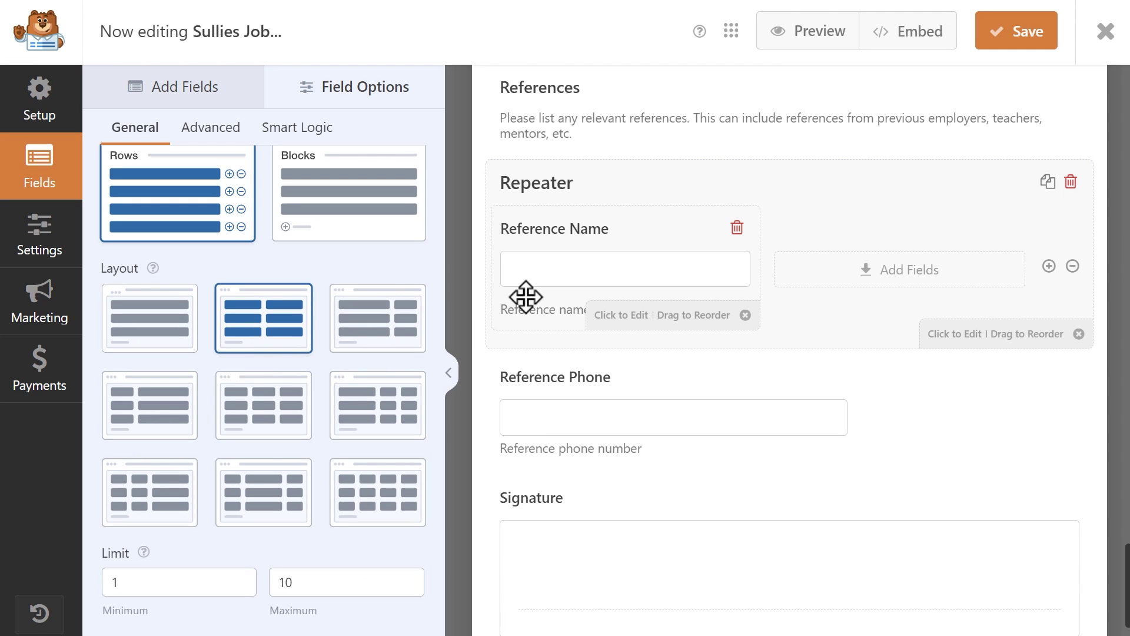
pyautogui.moveTo(530, 388); pyautogui.dragTo(835, 285)
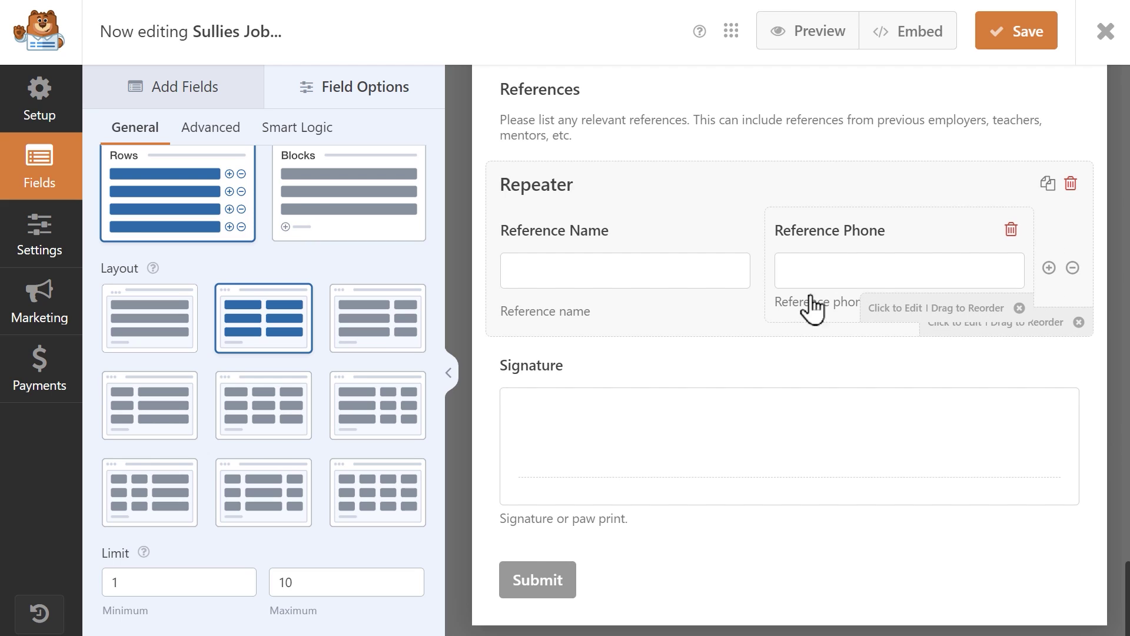
pyautogui.doubleClick(305, 580)
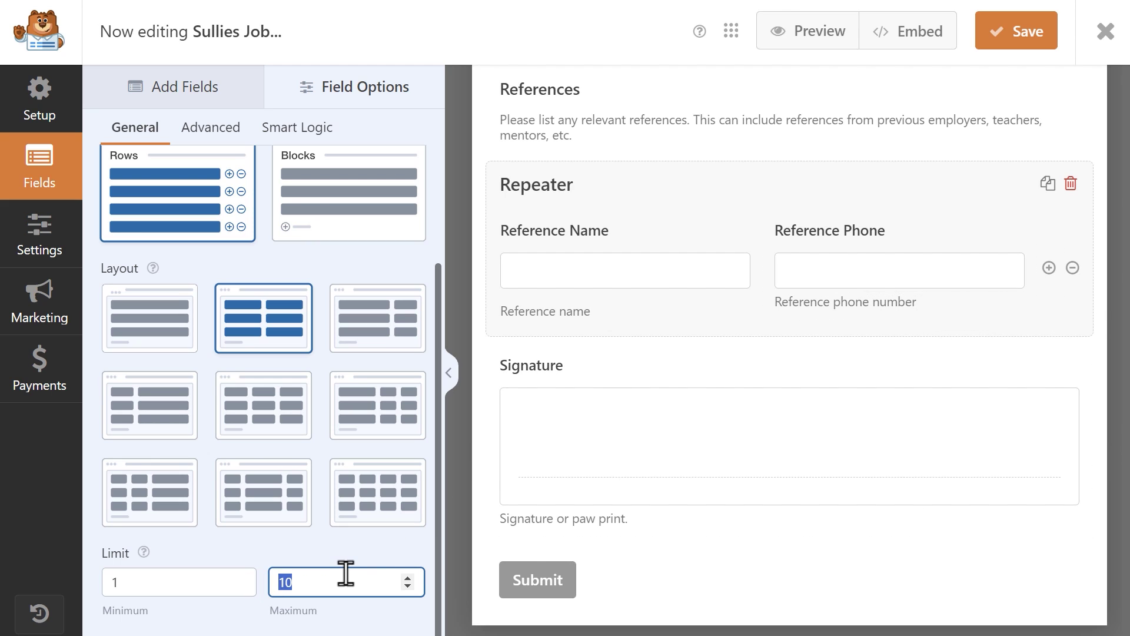
pyautogui.write('5')
pyautogui.click(319, 546)
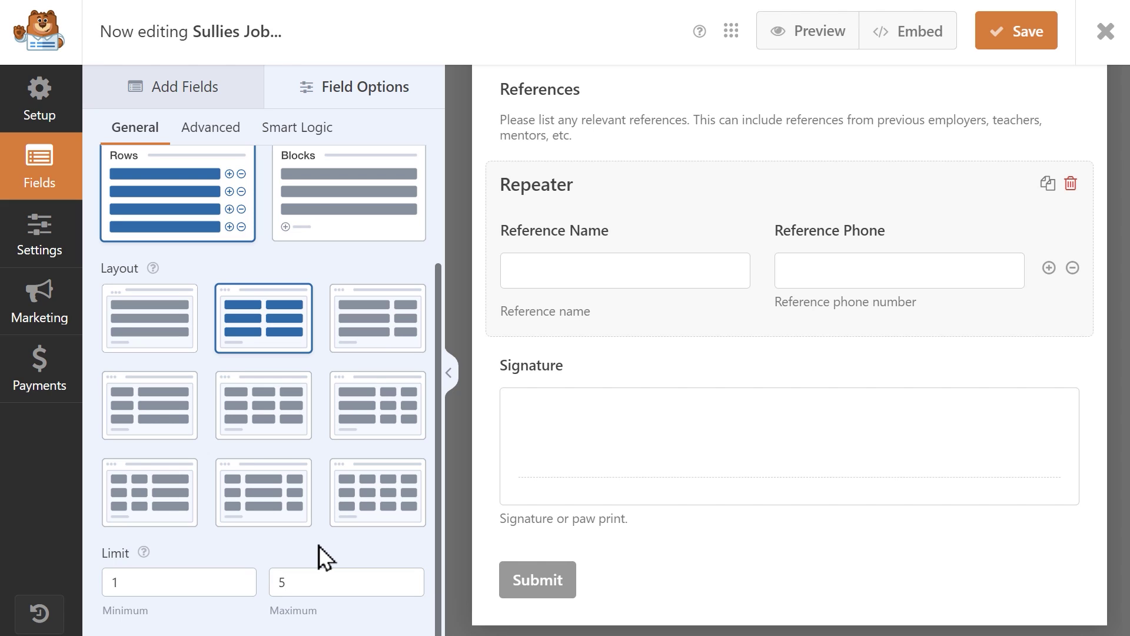
# Step: Save the form, then on the live page add two experience blocks and remove them again
pyautogui.click(979, 48)
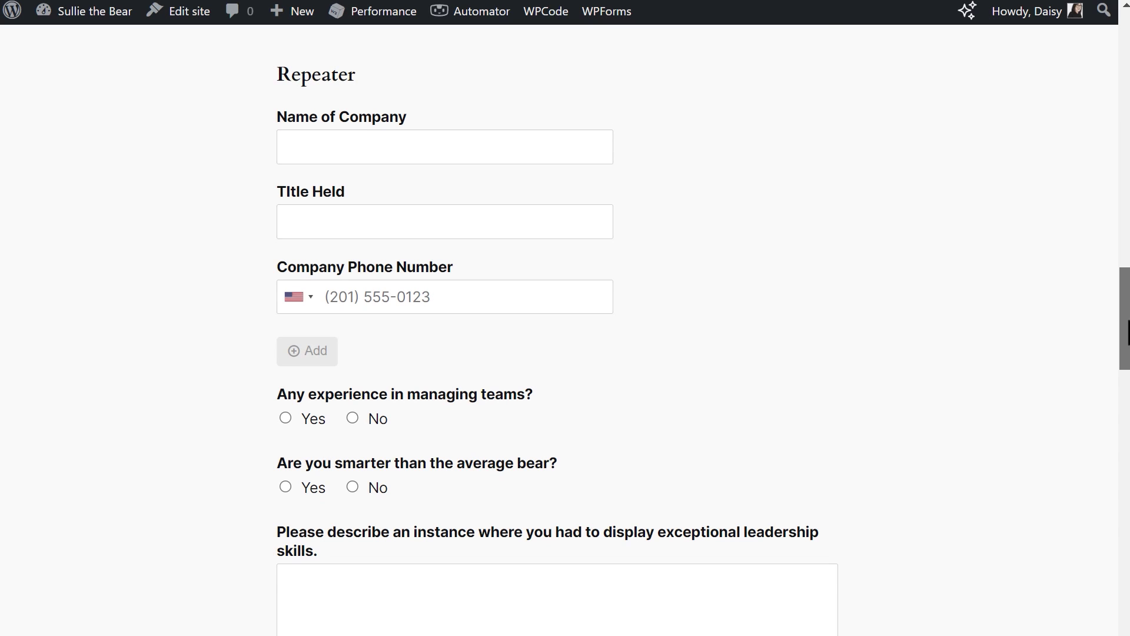
pyautogui.click(325, 353)
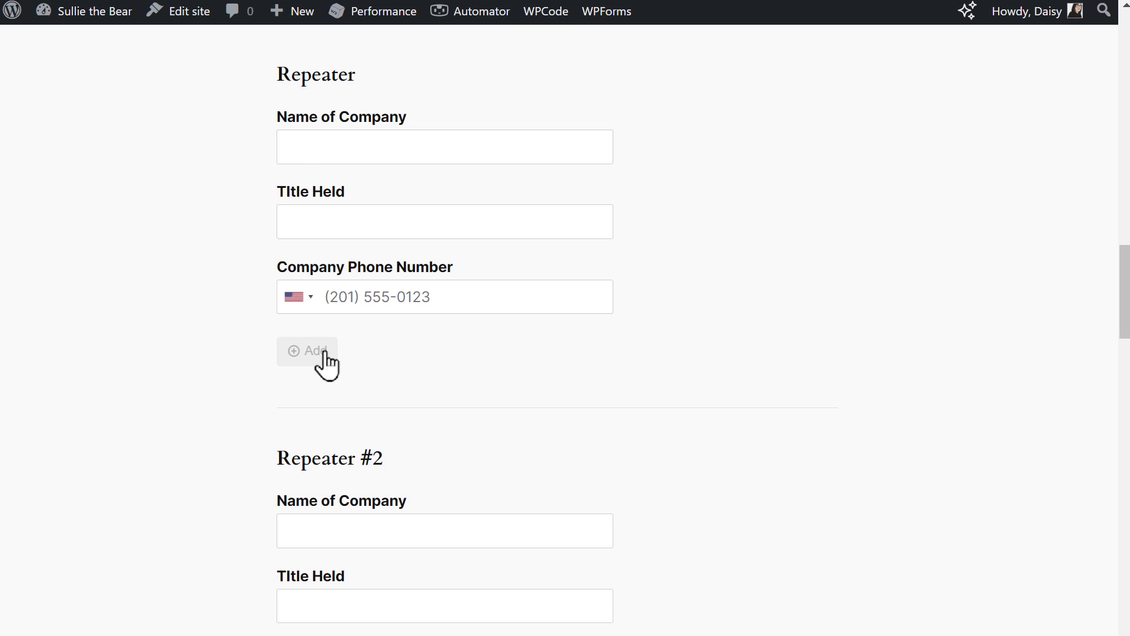
pyautogui.scroll(-5, 324, 355)
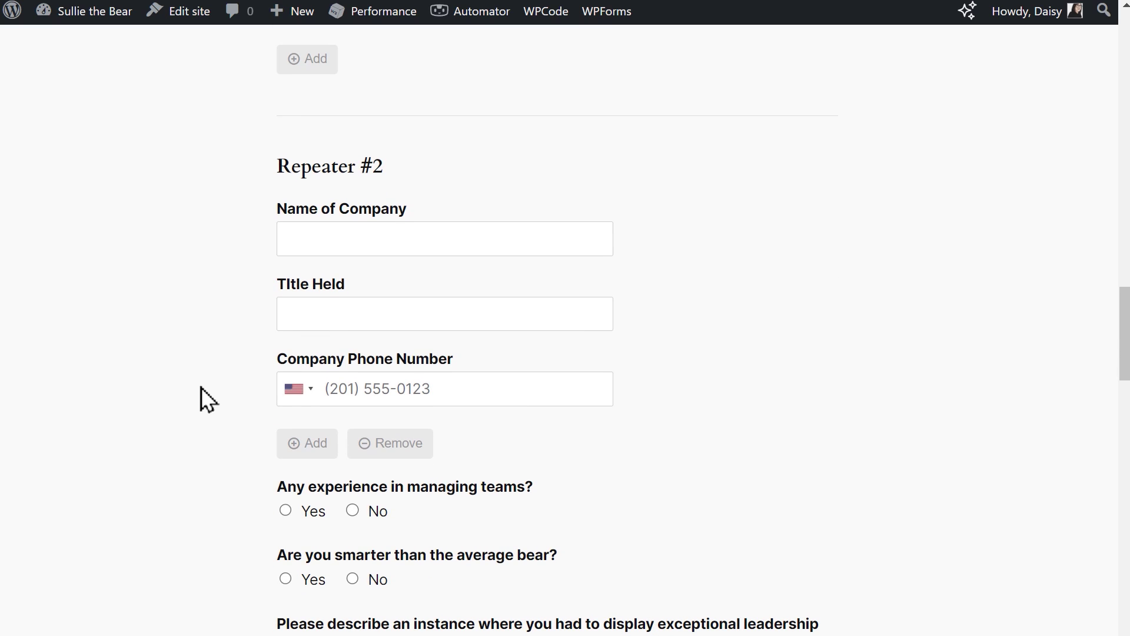
pyautogui.click(291, 446)
pyautogui.scroll(-3, 290, 447)
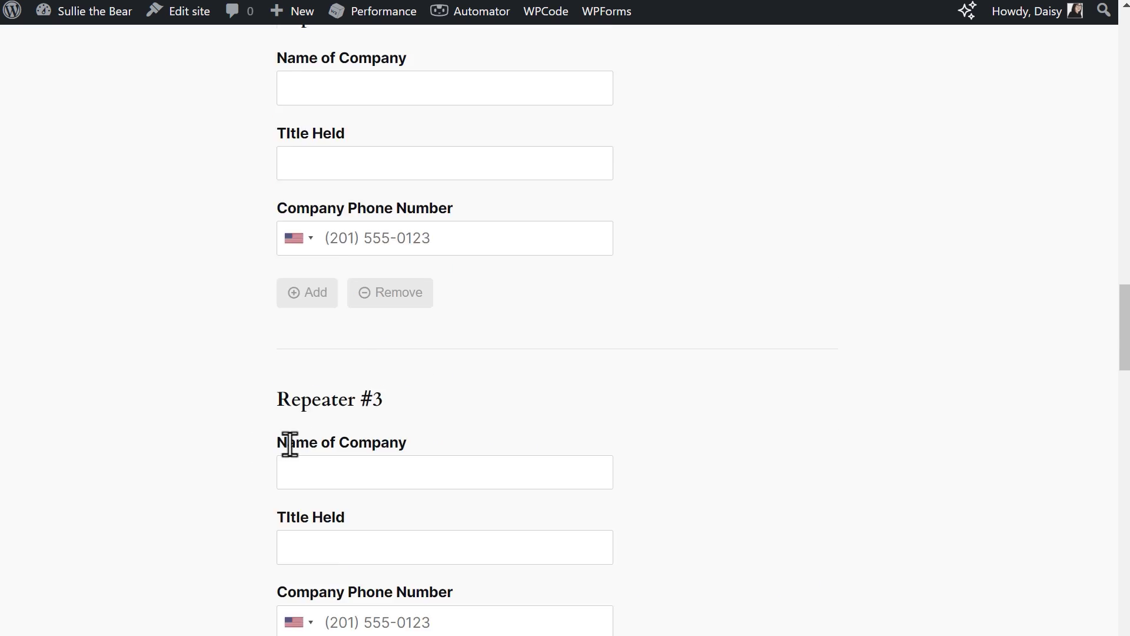
pyautogui.scroll(-3, 290, 446)
pyautogui.click(376, 444)
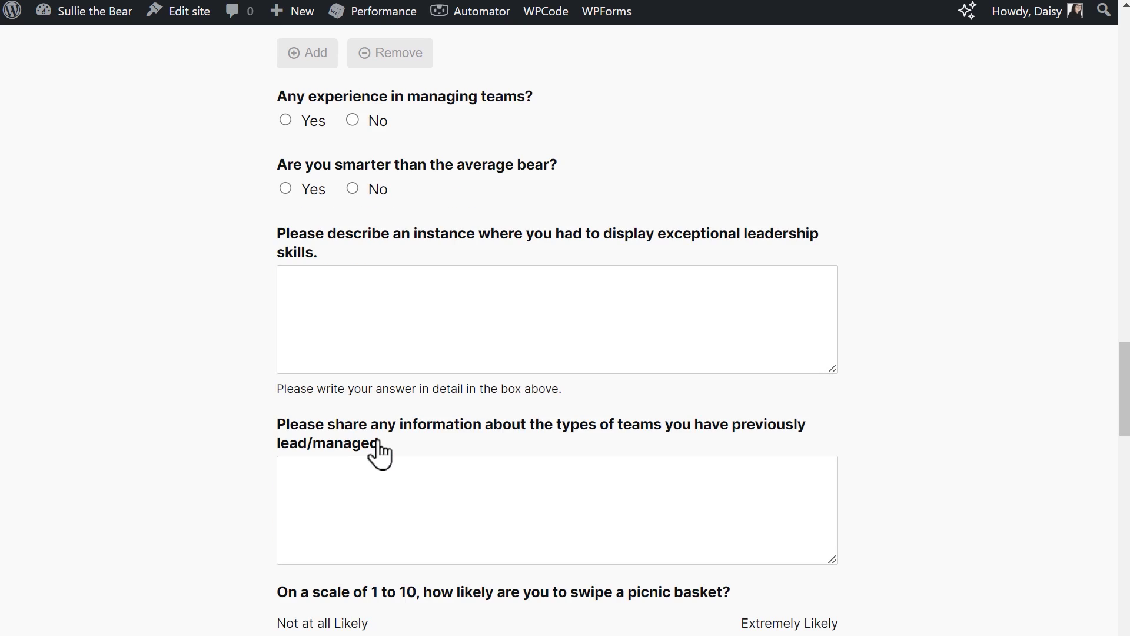
pyautogui.scroll(5, 380, 454)
pyautogui.click(386, 393)
pyautogui.scroll(5, 385, 388)
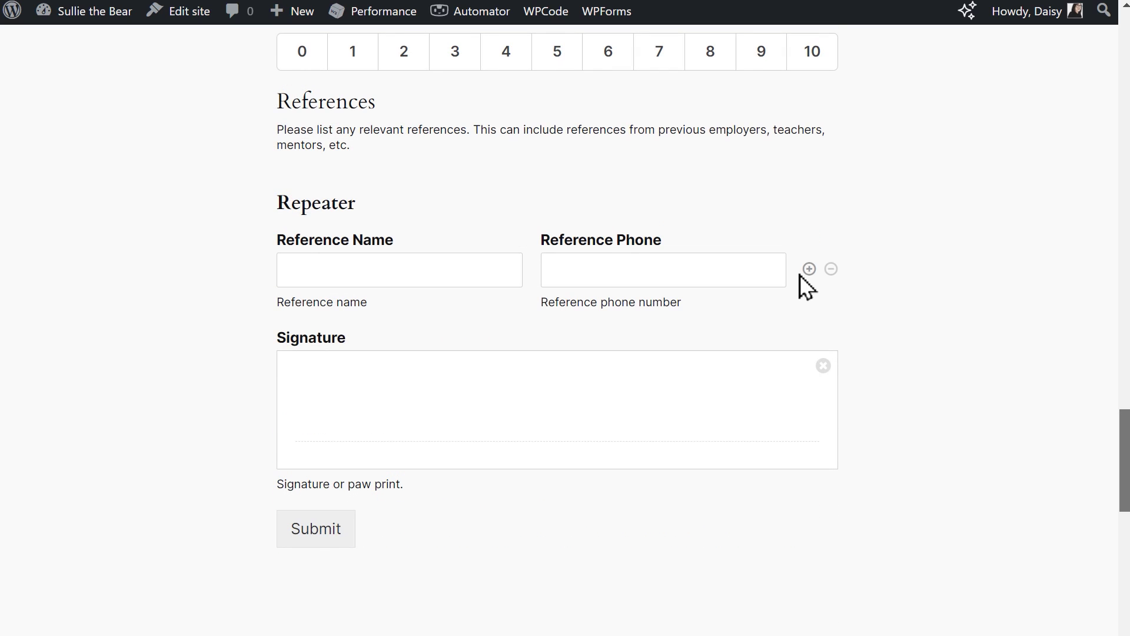
# Step: Add reference rows up to four, then remove them back to one
pyautogui.click(809, 268)
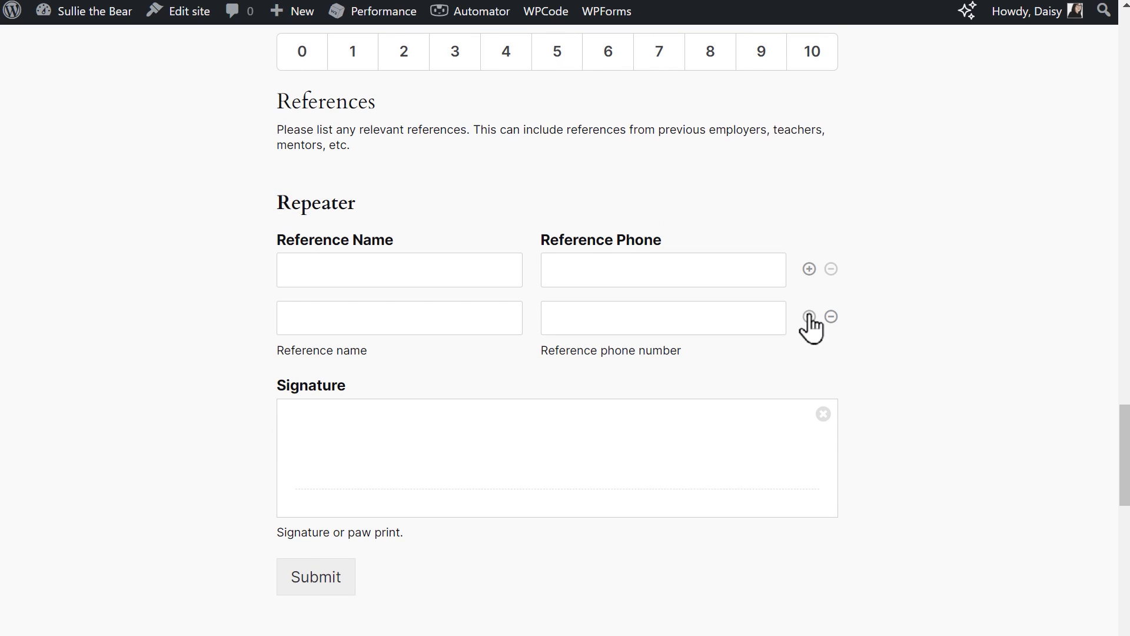
pyautogui.click(809, 316)
pyautogui.click(809, 369)
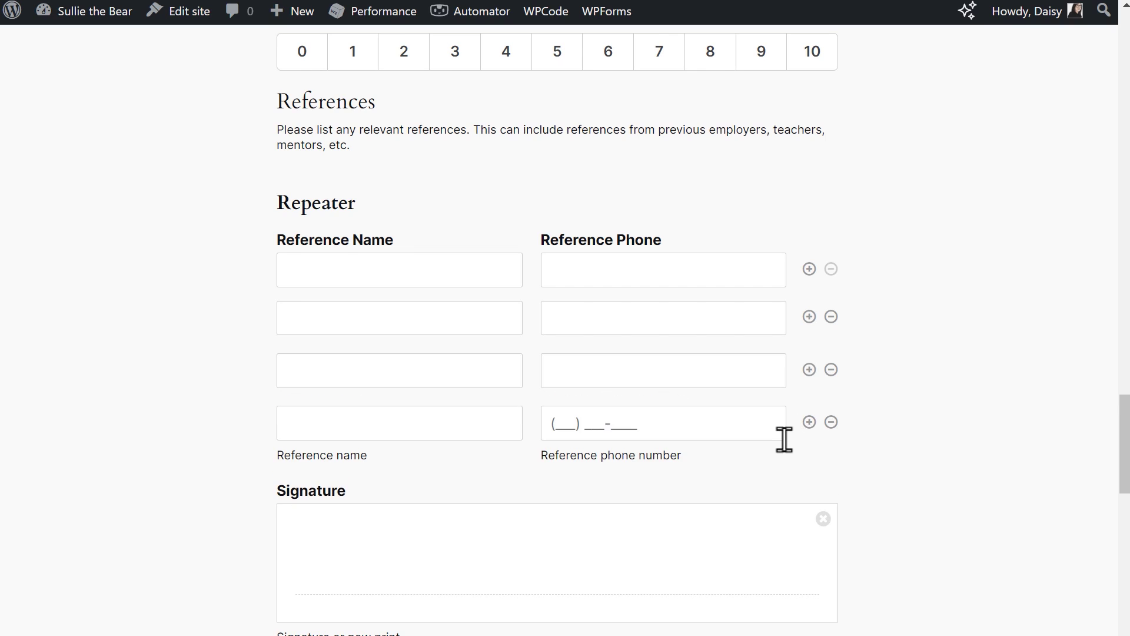
pyautogui.click(831, 422)
pyautogui.click(831, 369)
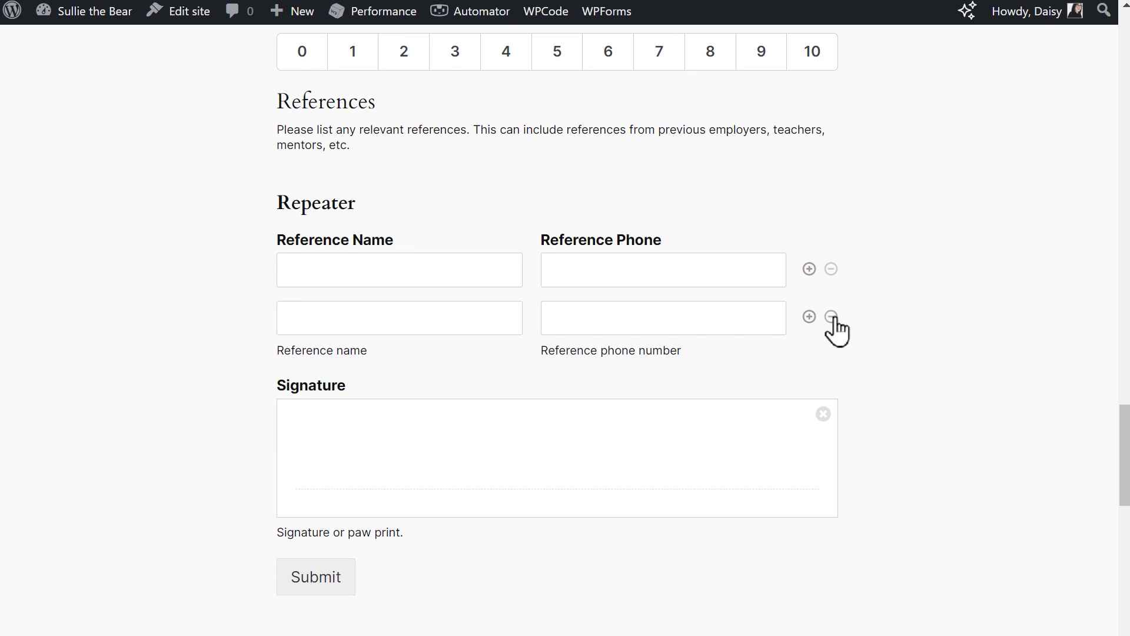
pyautogui.click(831, 317)
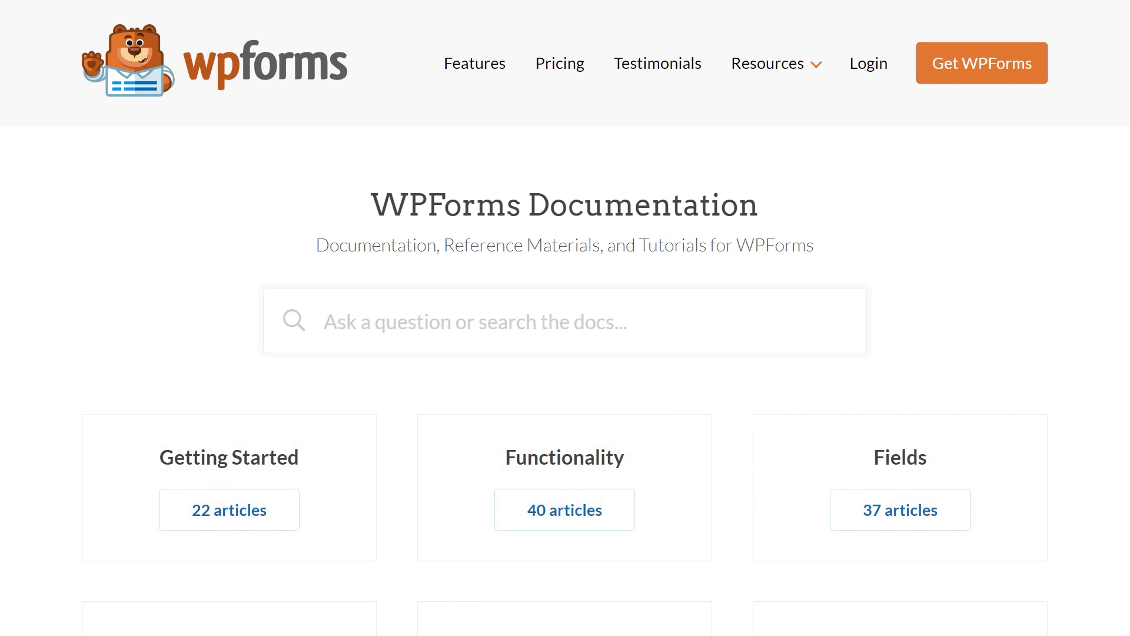
# Step: Scroll up and down through the WPForms Documentation page
pyautogui.scroll(-7, 565, 318)
pyautogui.scroll(-4, 565, 318)
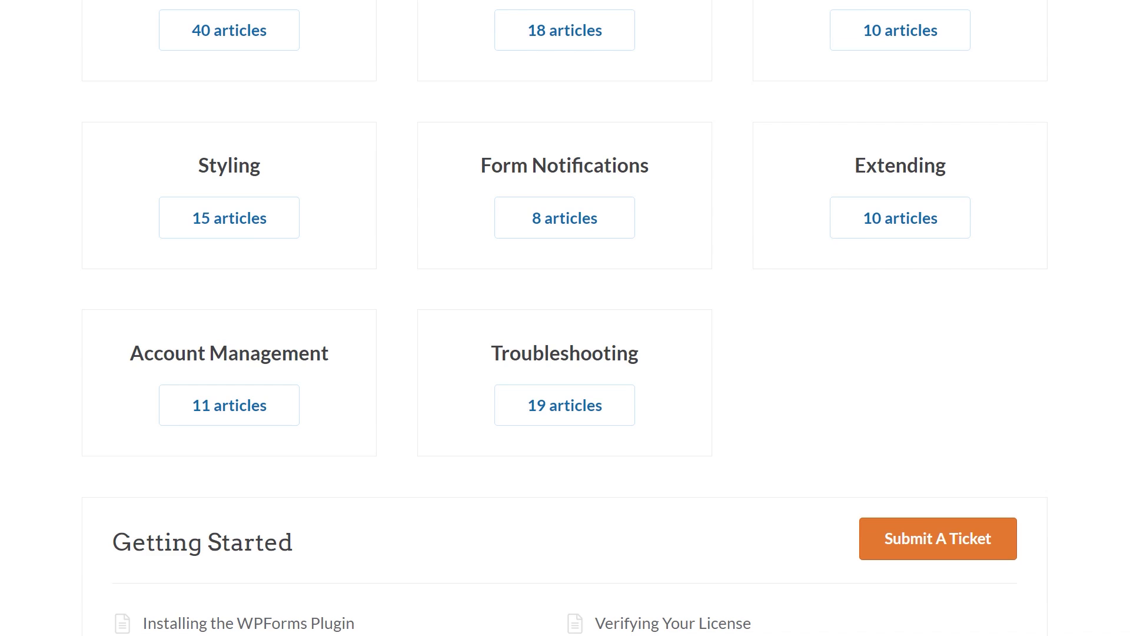
pyautogui.scroll(11, 565, 318)
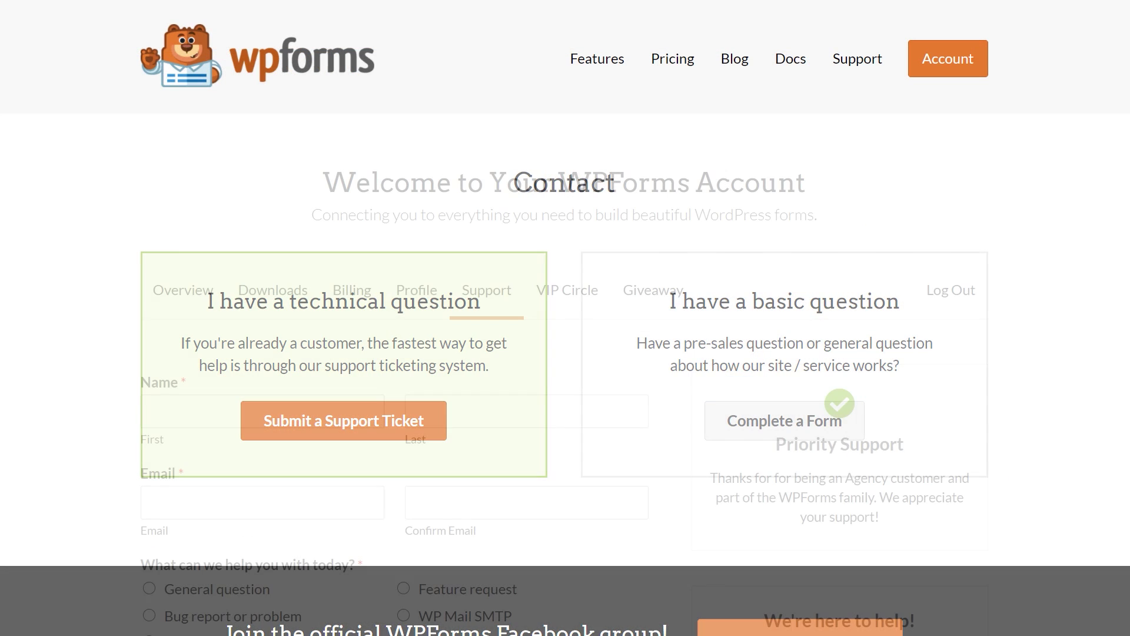
pyautogui.scroll(-5, 565, 318)
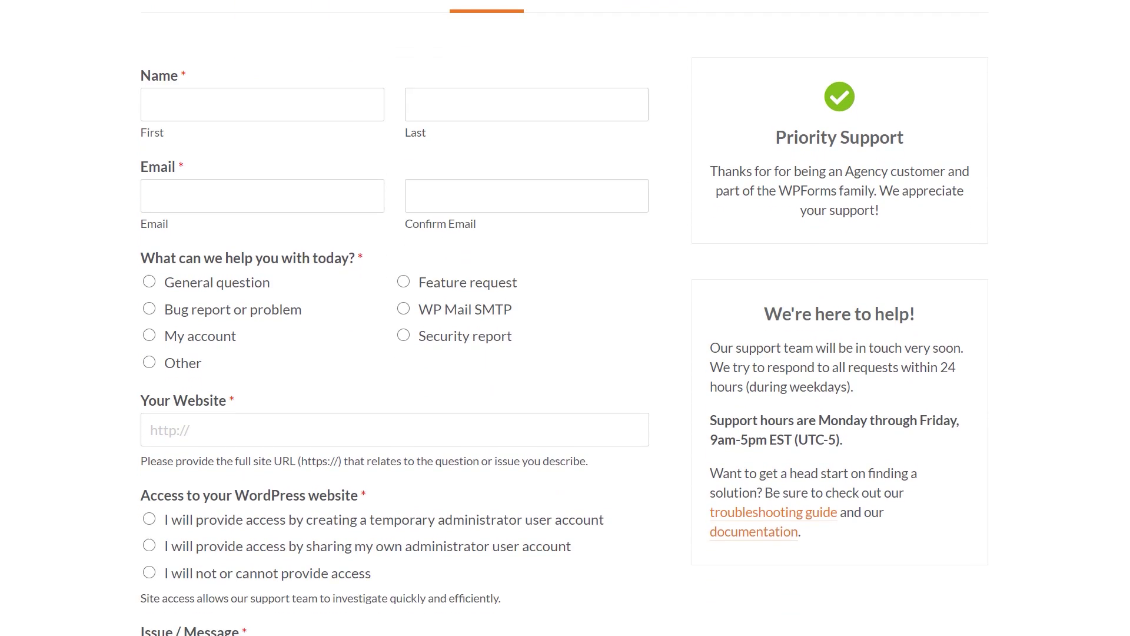